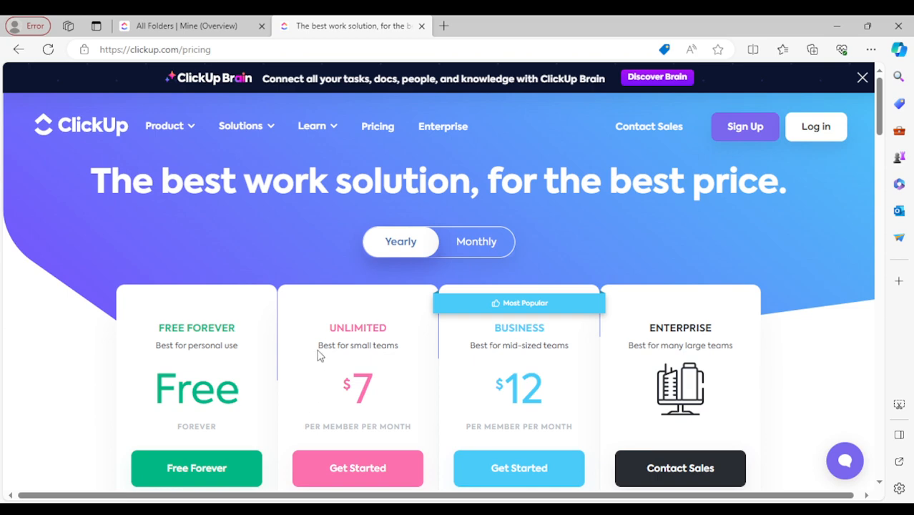
# Review the ClickUp pricing plans and their included features, and close the pricing page.
pyautogui.scroll(-3, 873, 153)
pyautogui.scroll(-2, 871, 153)
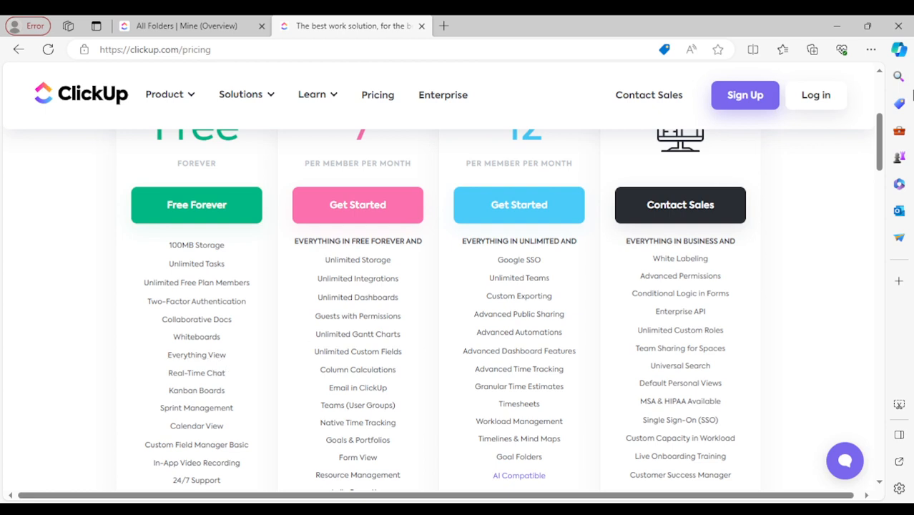
pyautogui.scroll(2, 887, 129)
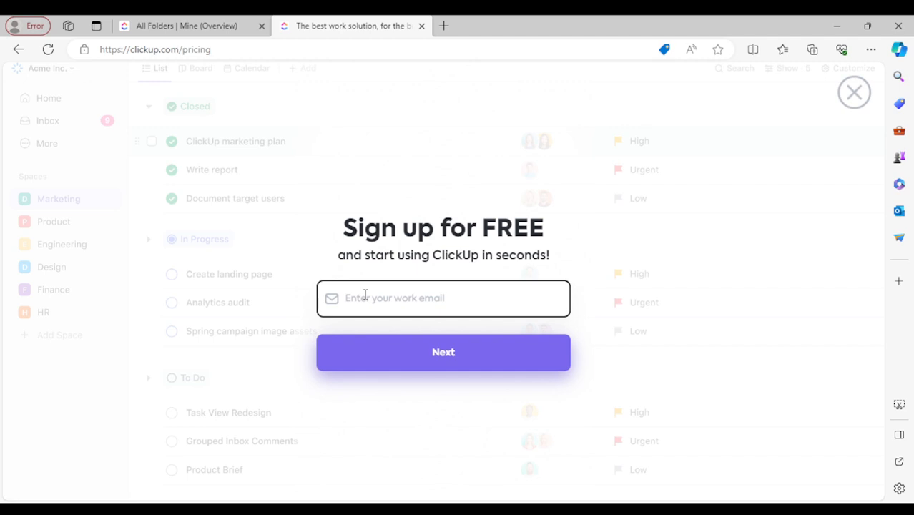
pyautogui.click(421, 26)
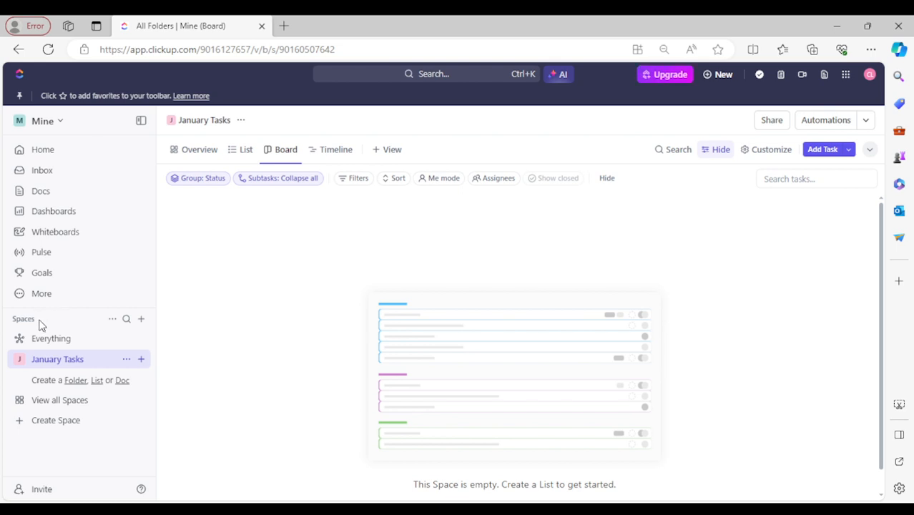
# Start creating a new Space in the workspace and name it "Space A".
pyautogui.click(142, 321)
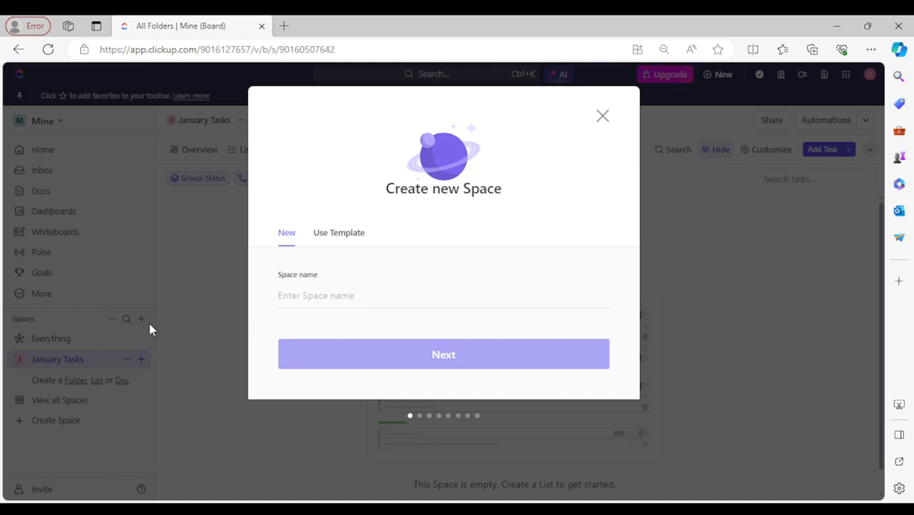
pyautogui.click(352, 298)
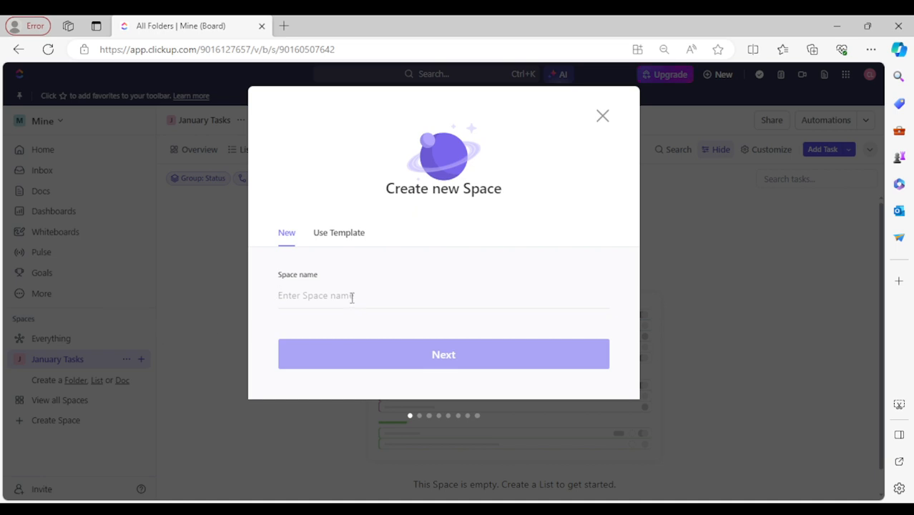
pyautogui.write('Spa')
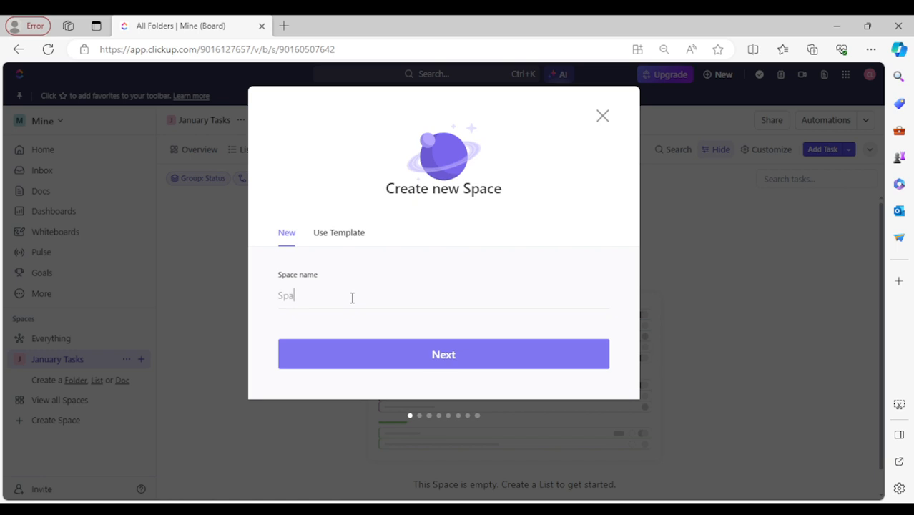
pyautogui.write('ce A')
# Browse ClickUp's Space templates from Engineering & Product to Personal Use, and return to the new Space setup.
pyautogui.click(339, 234)
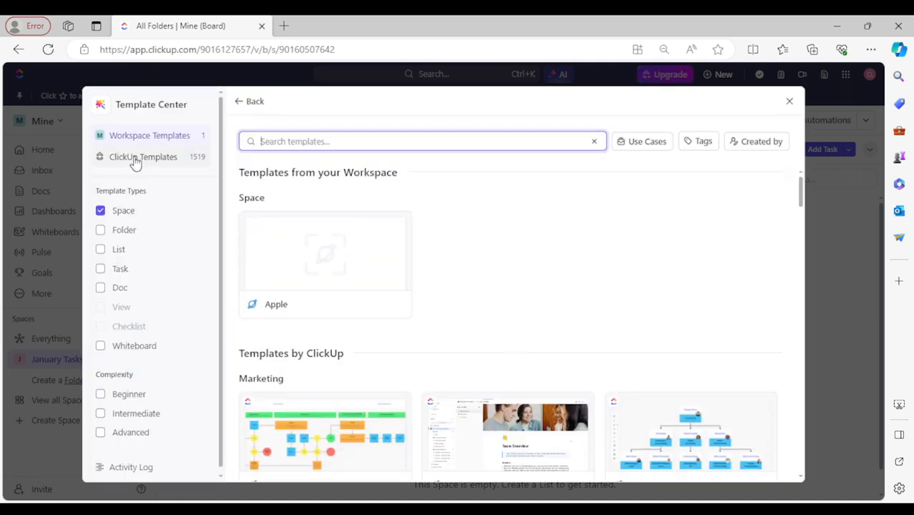
pyautogui.moveTo(805, 201); pyautogui.dragTo(784, 313)
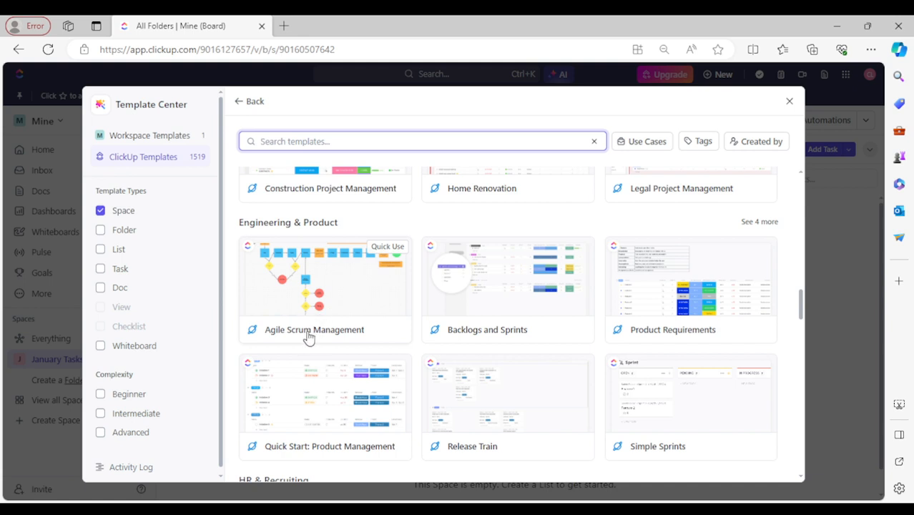
pyautogui.scroll(-1, 315, 350)
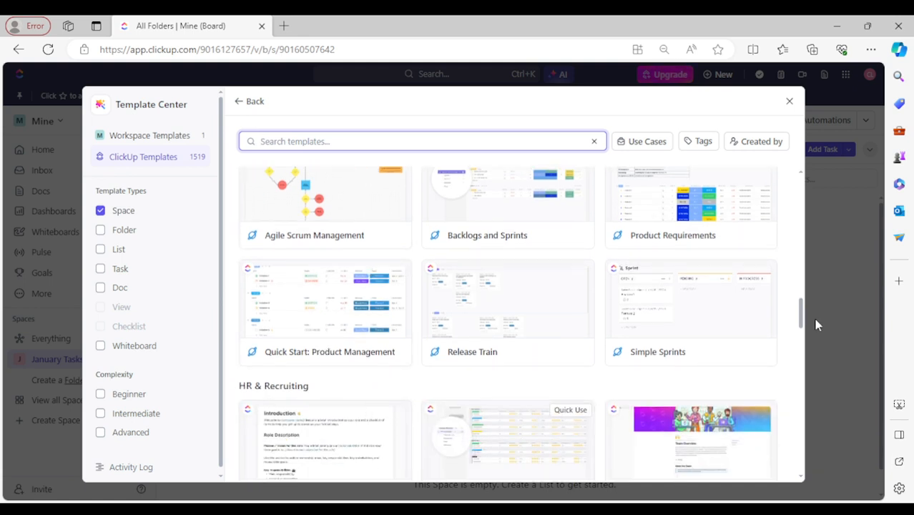
pyautogui.moveTo(801, 321); pyautogui.dragTo(803, 342)
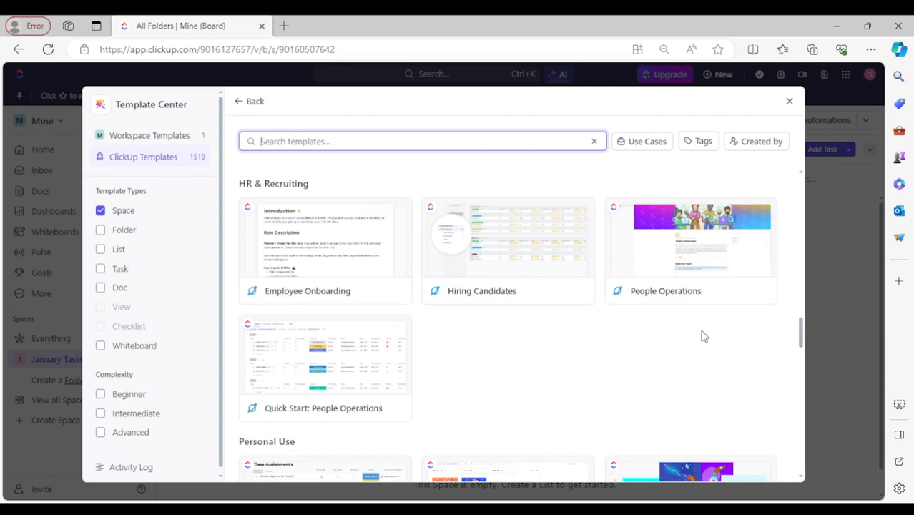
pyautogui.moveTo(802, 323); pyautogui.dragTo(801, 347)
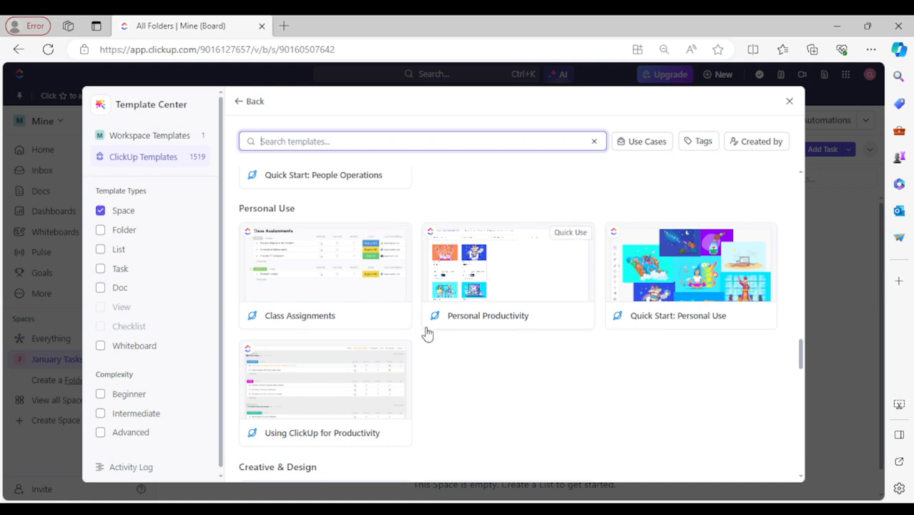
pyautogui.click(244, 100)
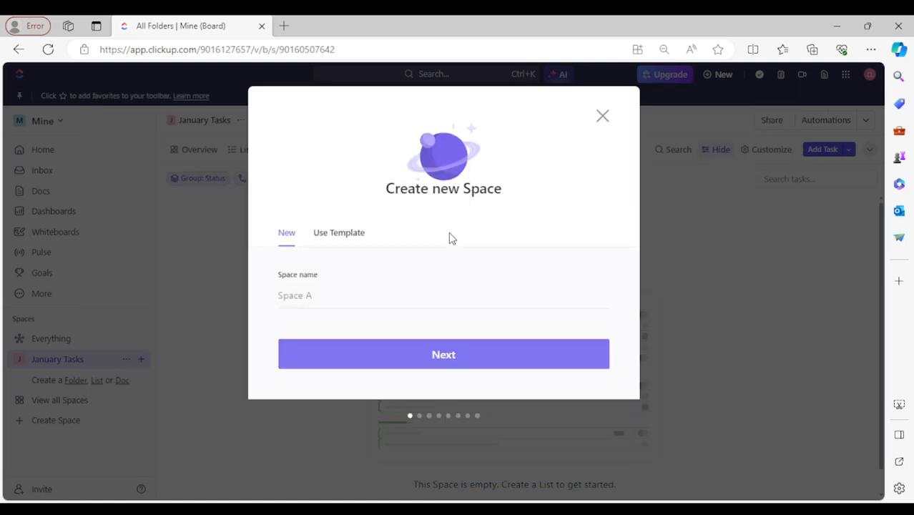
# Accept the Space name and set the Space description to "description example".
pyautogui.click(337, 361)
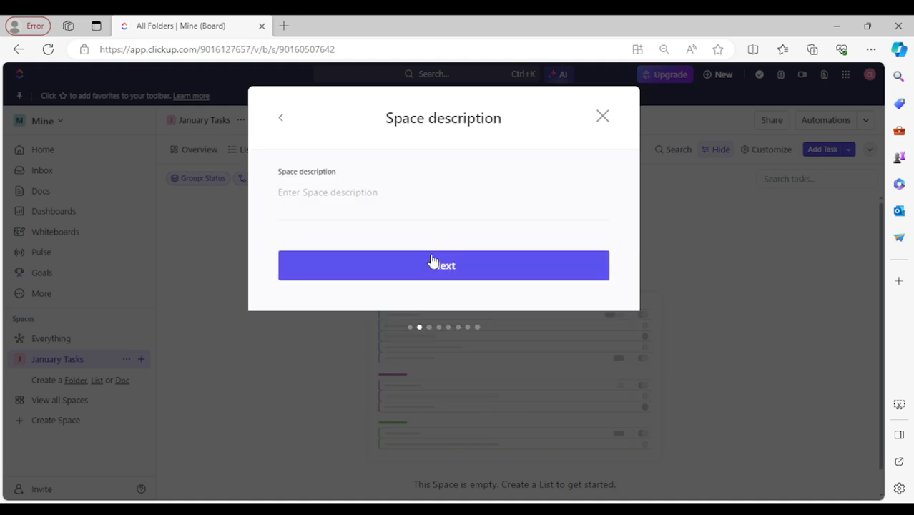
pyautogui.write('de')
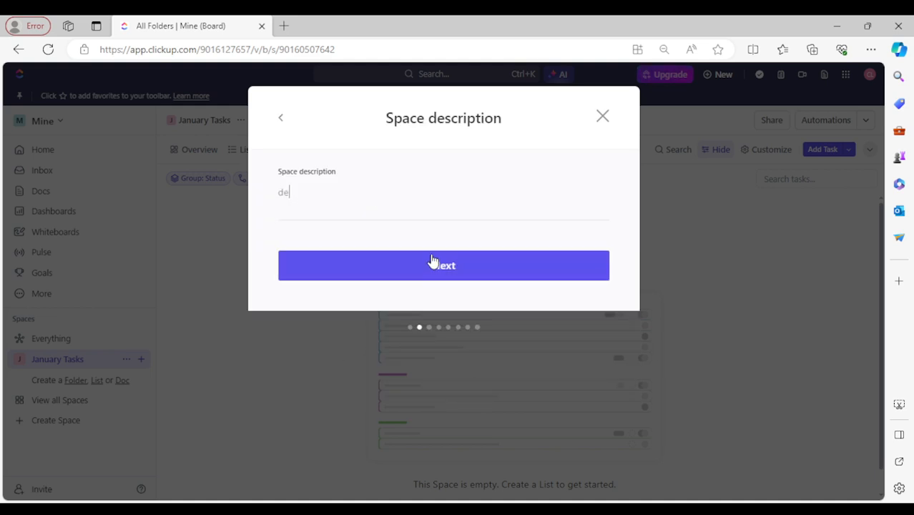
pyautogui.write('scription ex')
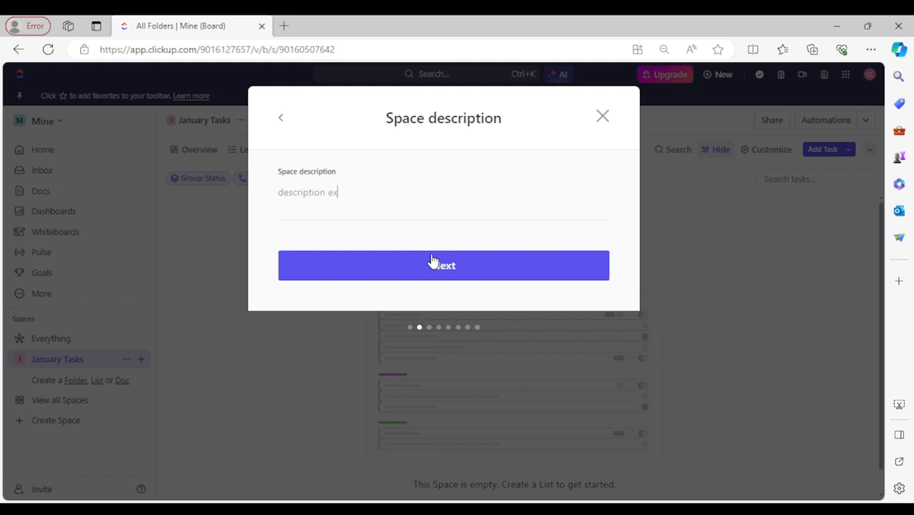
pyautogui.write('ample')
pyautogui.click(433, 262)
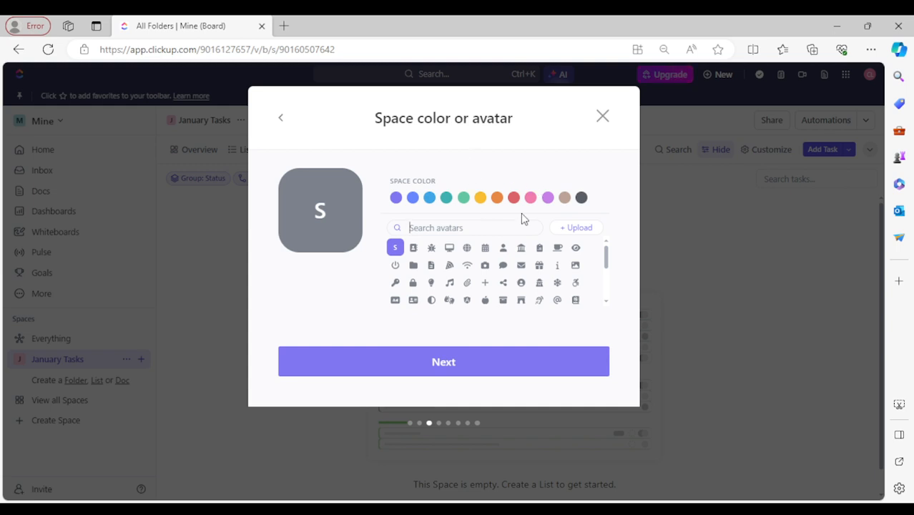
# Give the Space a teal color with the Wi-Fi avatar, and set its sharing to Private.
pyautogui.click(448, 198)
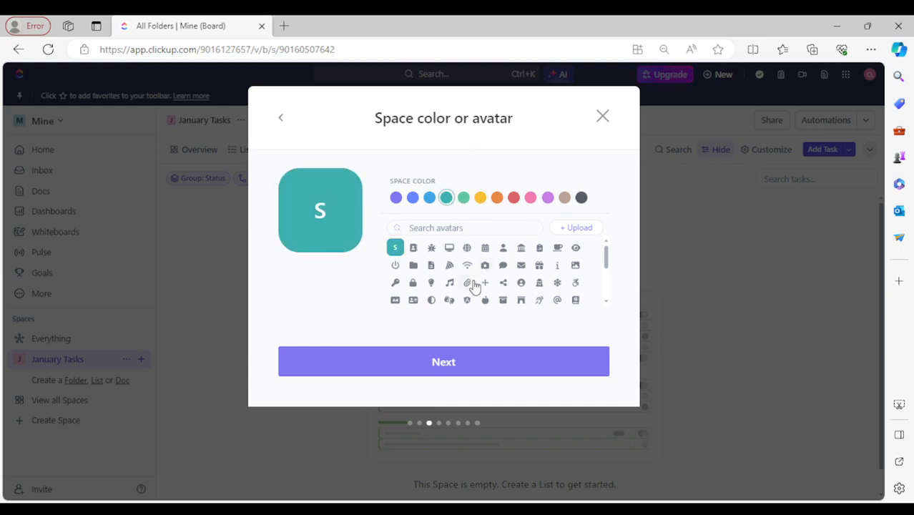
pyautogui.click(468, 266)
pyautogui.click(516, 371)
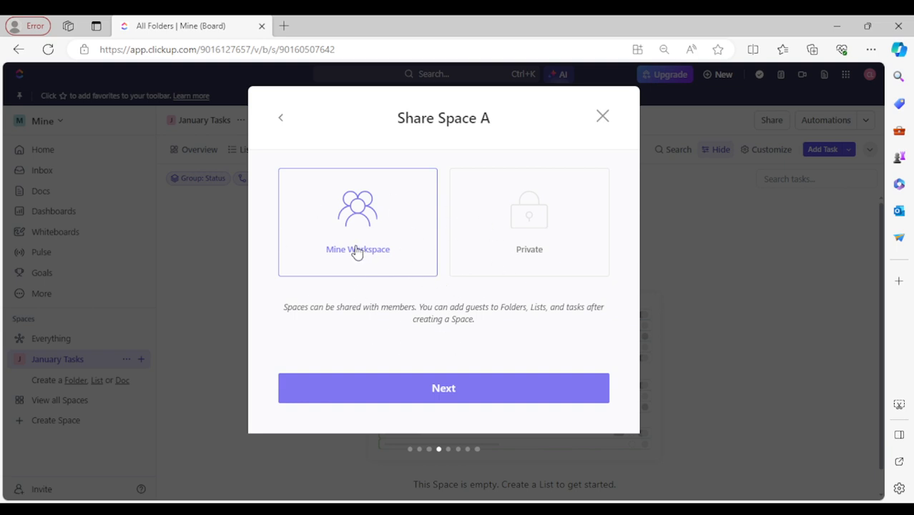
pyautogui.click(588, 260)
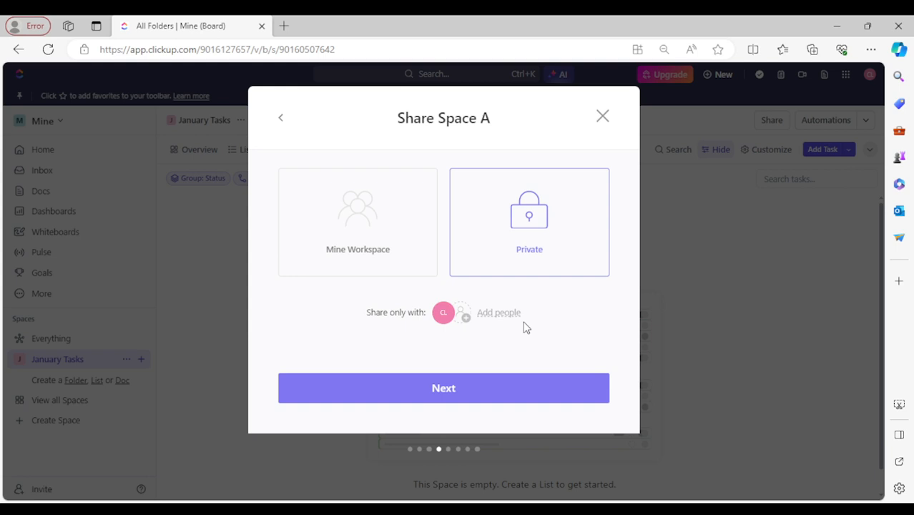
pyautogui.click(451, 393)
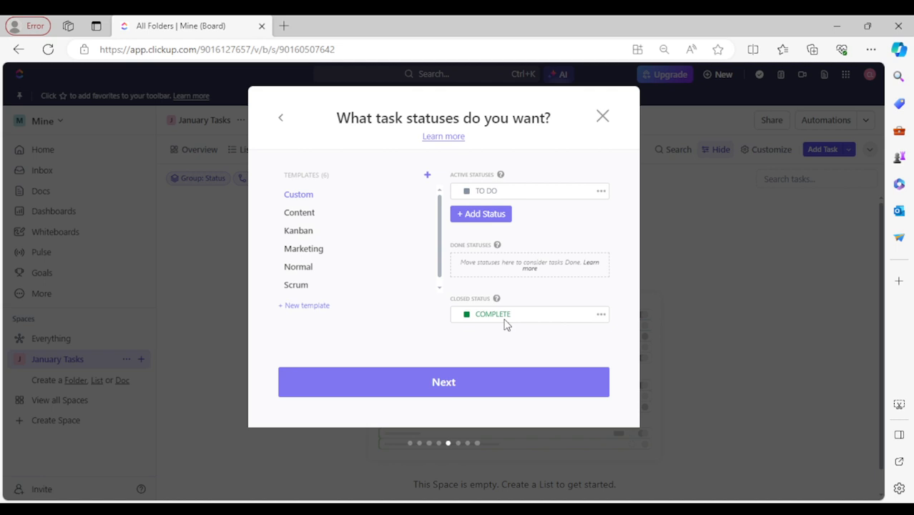
# Add the active task statuses PROCESS and PENDING to the Space's custom statuses.
pyautogui.click(484, 215)
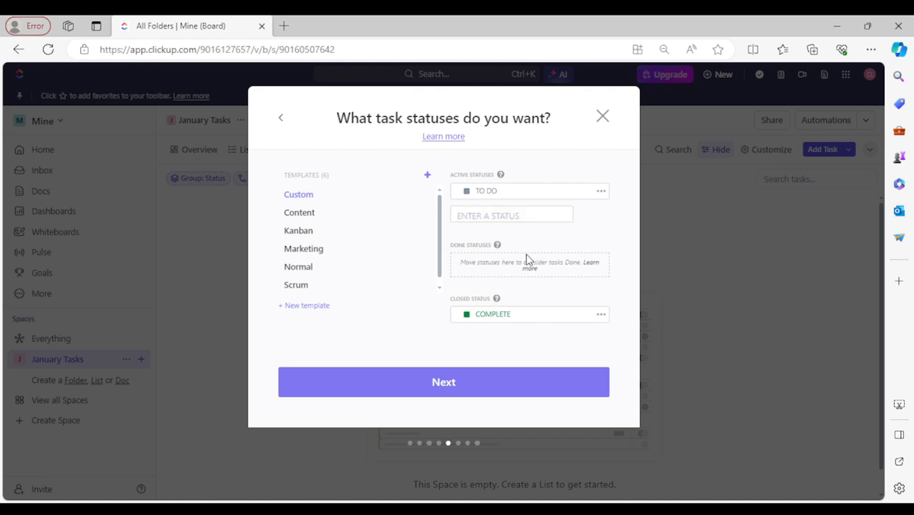
pyautogui.write('PROCESS')
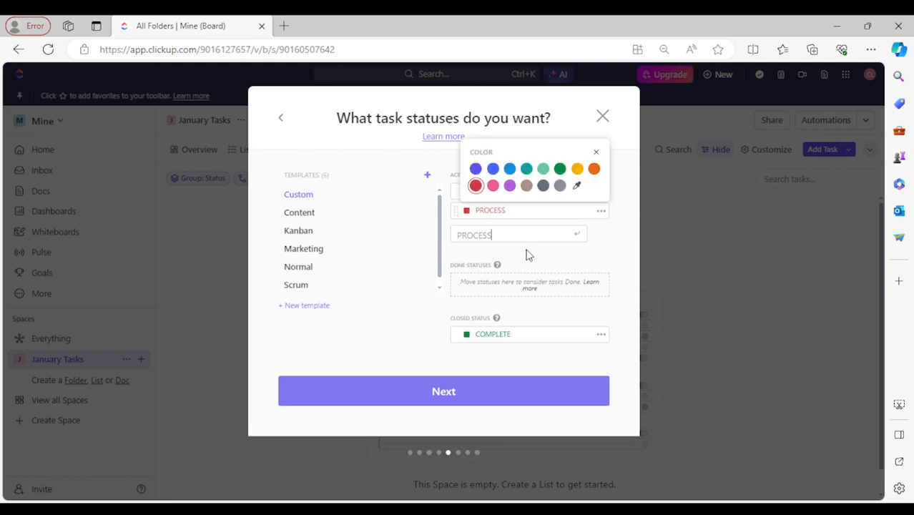
pyautogui.press('BackSpace')
pyautogui.press('BackSpace')
pyautogui.press('BackSpace')
pyautogui.press('BackSpace')
pyautogui.press('BackSpace')
pyautogui.press('BackSpace')
pyautogui.press('BackSpace')
pyautogui.write('PENDING')
pyautogui.press('Return')
# Add a FOR TEST active status, color it blue, and accept the task statuses.
pyautogui.write('FOR')
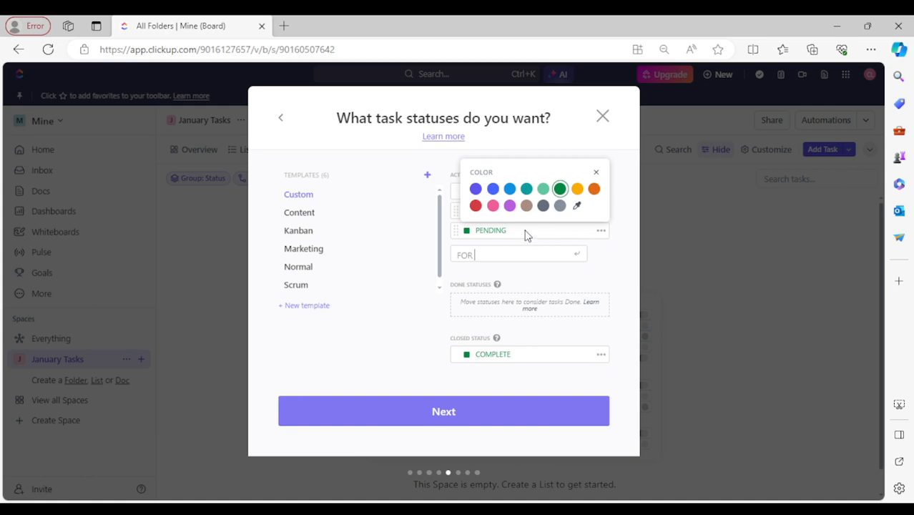
pyautogui.write(' TEST')
pyautogui.press('Return')
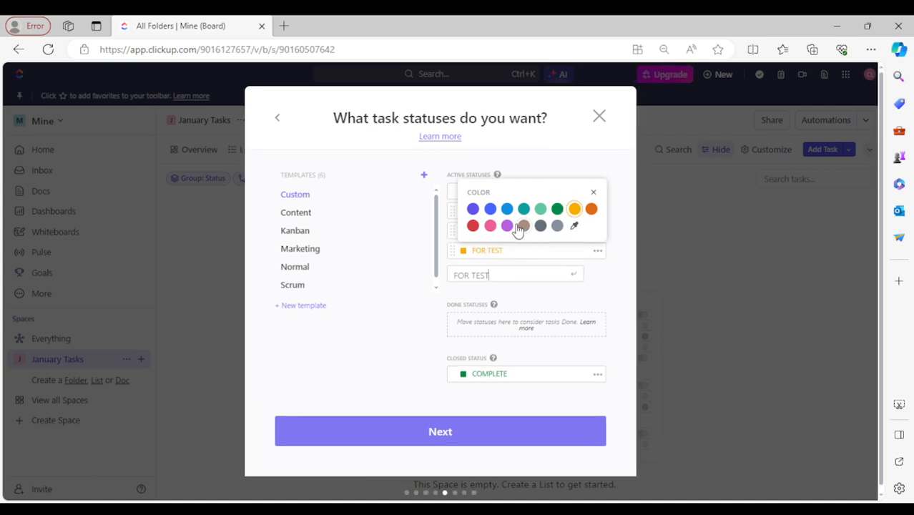
pyautogui.click(507, 208)
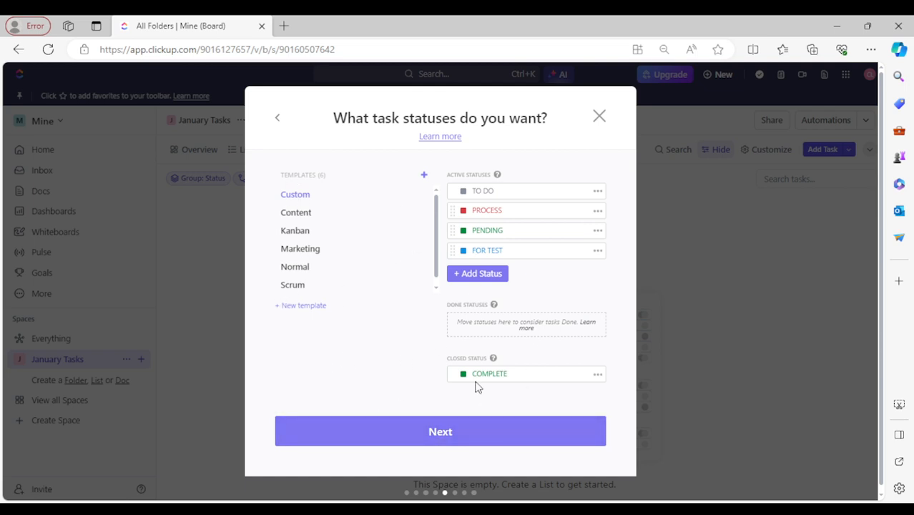
pyautogui.click(433, 445)
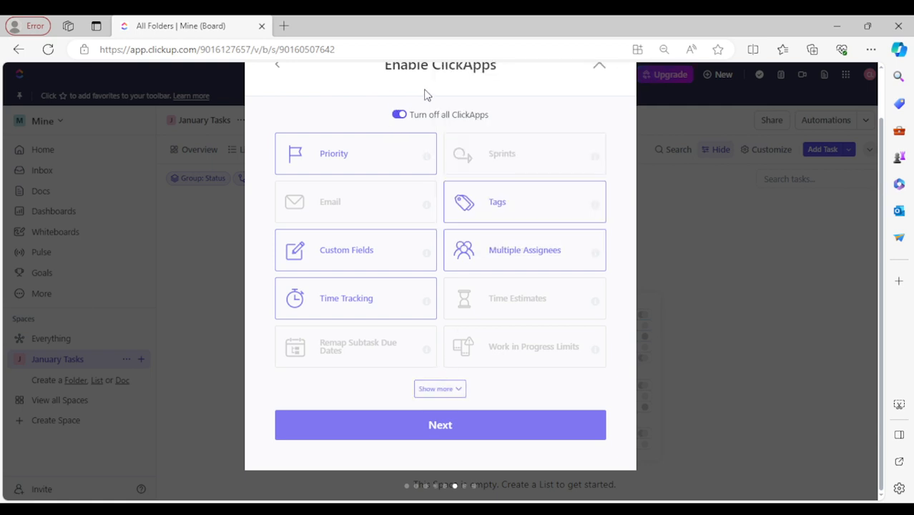
# Turn off all ClickApps for the Space and expand the list to show every available ClickApp.
pyautogui.scroll(2, 515, 110)
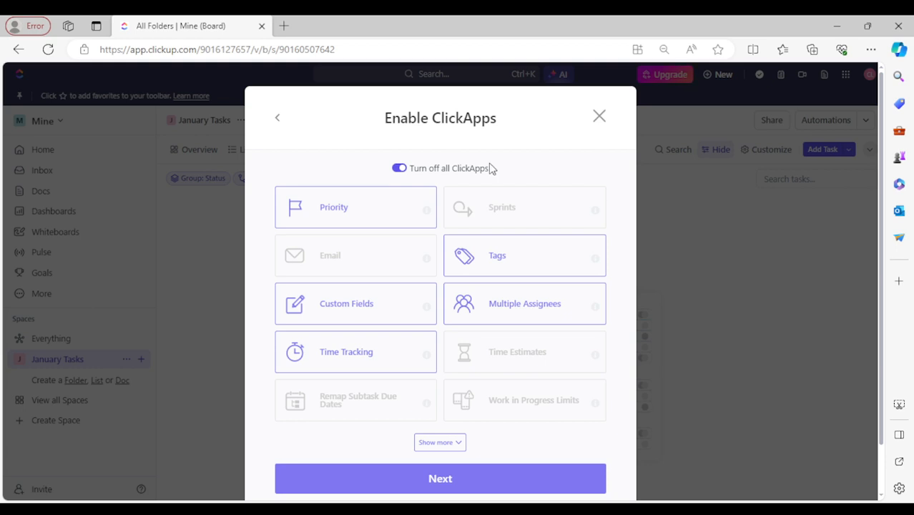
pyautogui.click(399, 172)
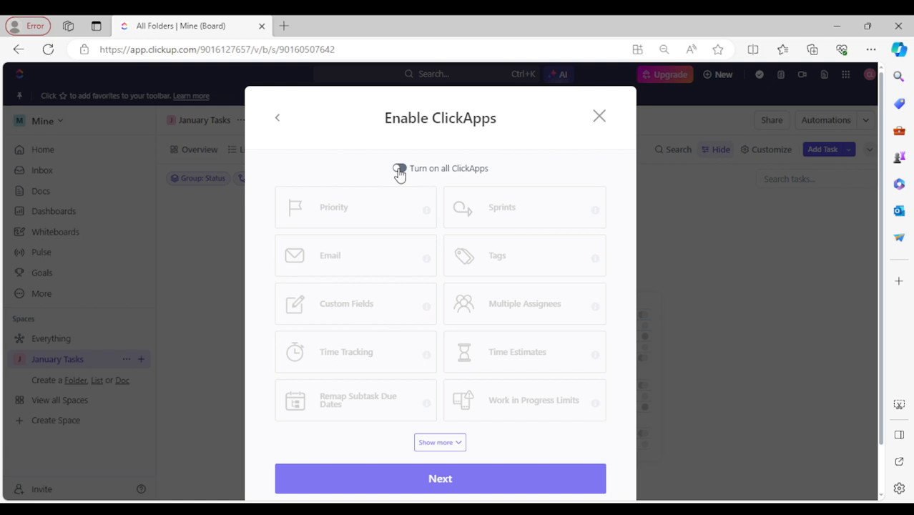
pyautogui.click(428, 443)
pyautogui.scroll(-1, 565, 361)
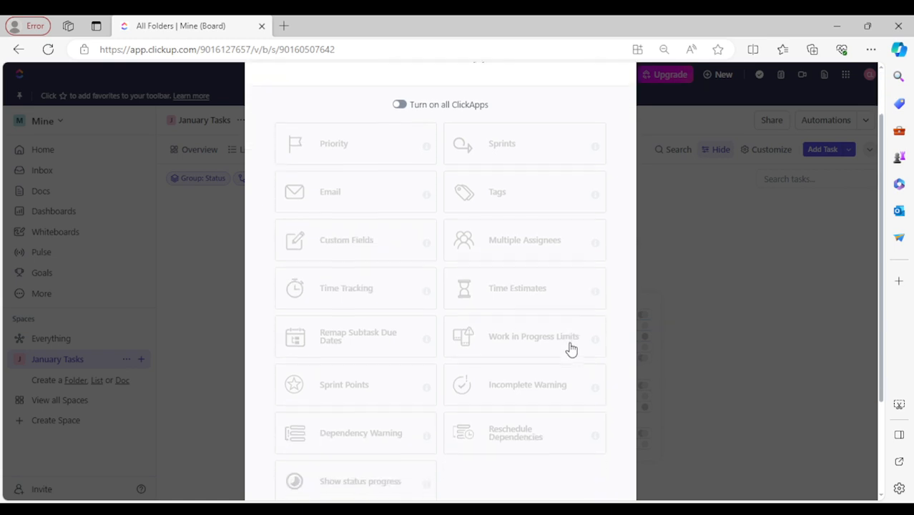
pyautogui.scroll(-2, 571, 348)
# Enable the Time Tracking, Priority, Tags, Multiple Assignees and Show status progress ClickApps for the Space.
pyautogui.scroll(2, 571, 348)
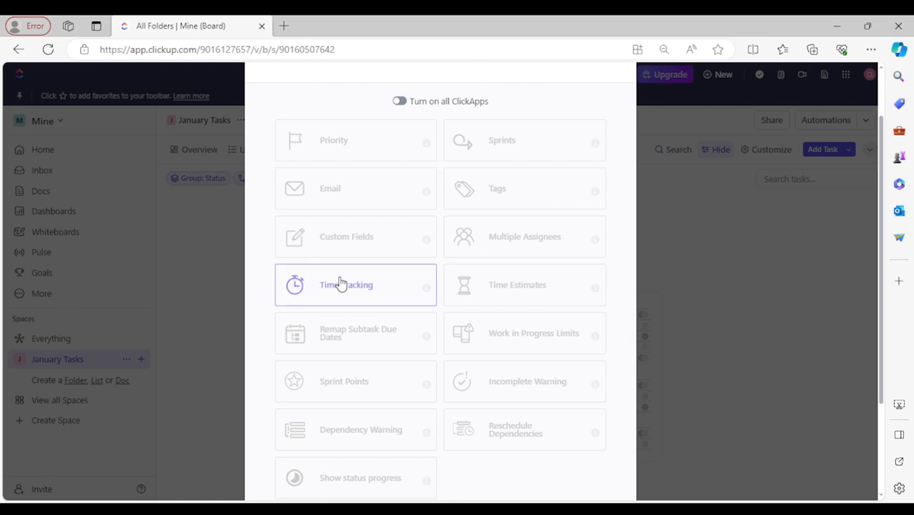
pyautogui.click(380, 149)
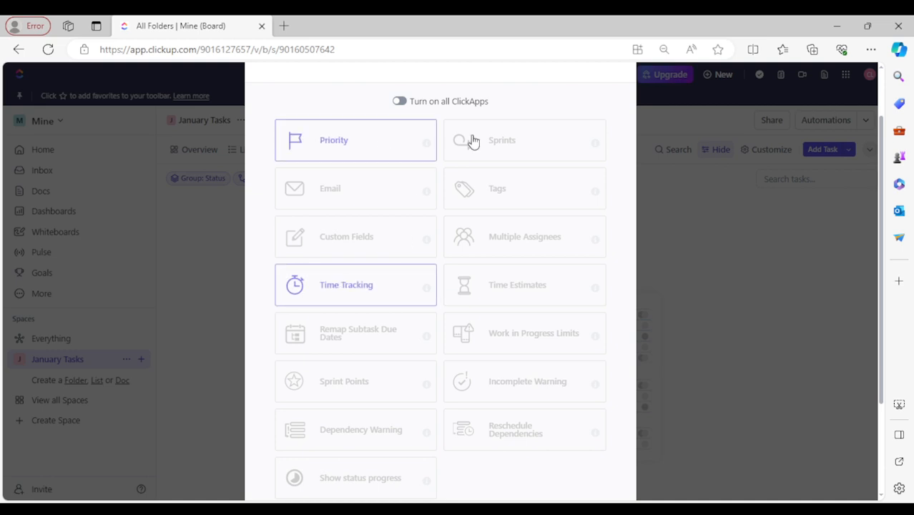
pyautogui.click(501, 189)
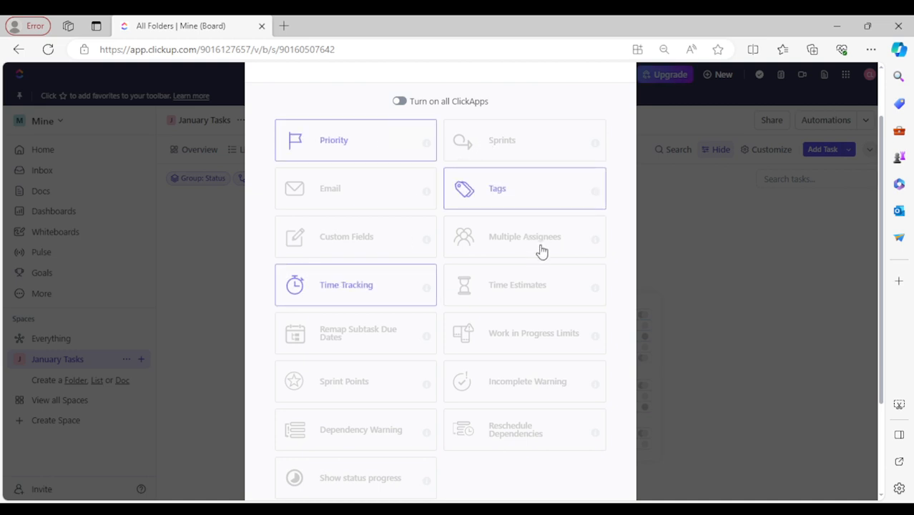
pyautogui.click(541, 250)
pyautogui.scroll(-2, 543, 293)
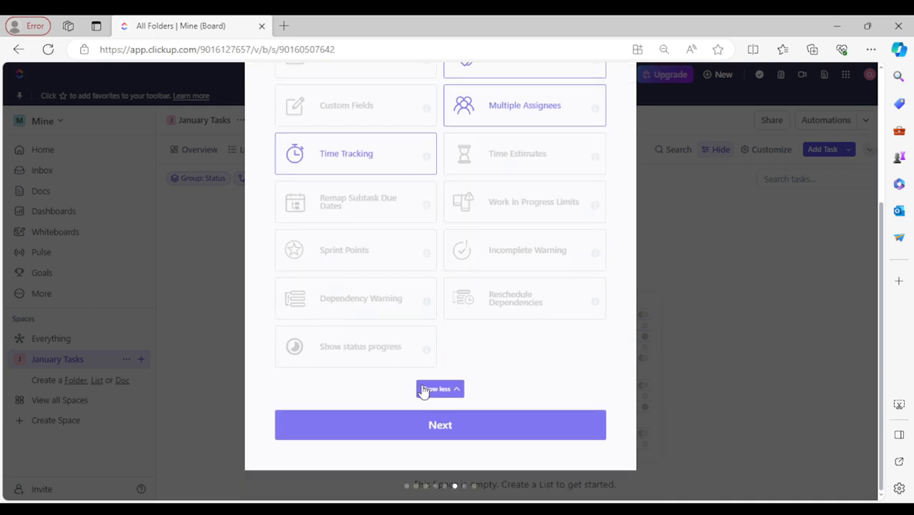
pyautogui.click(339, 363)
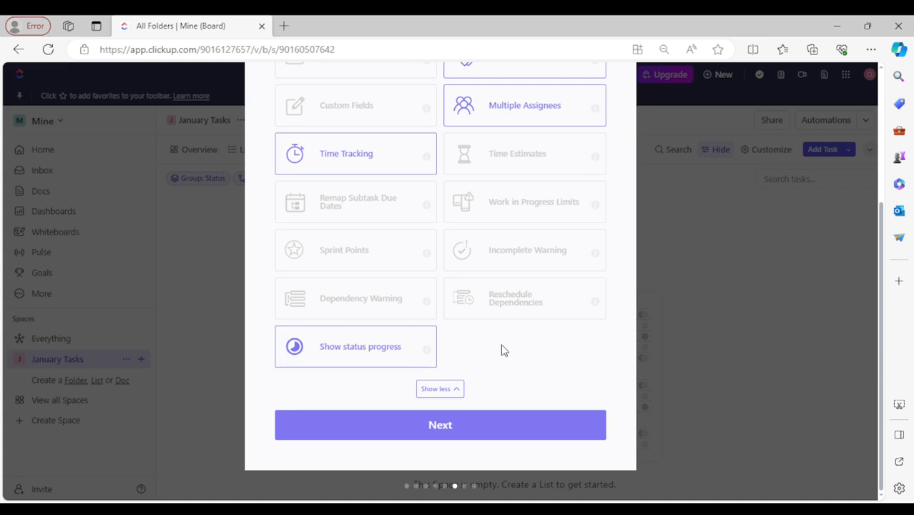
pyautogui.scroll(2, 494, 350)
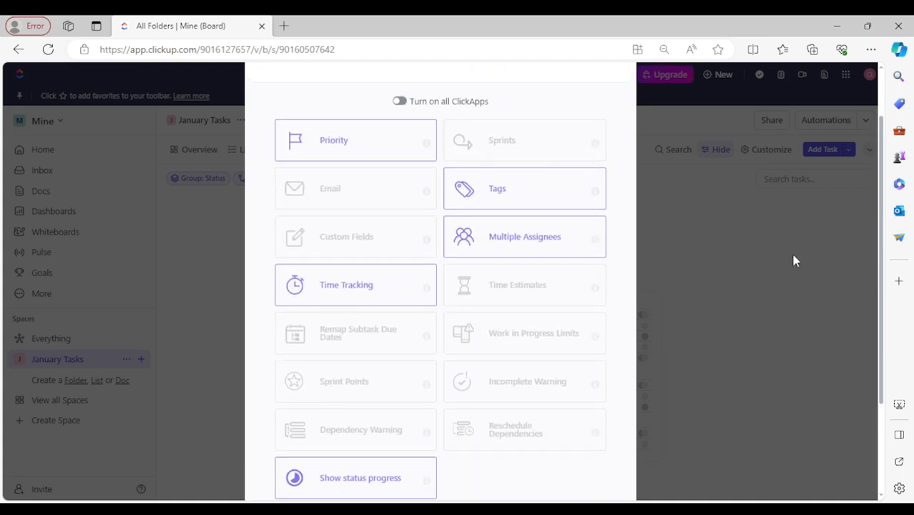
# Accept the selected ClickApps and continue to the Space's default view settings.
pyautogui.scroll(1, 867, 272)
pyautogui.scroll(-3, 855, 358)
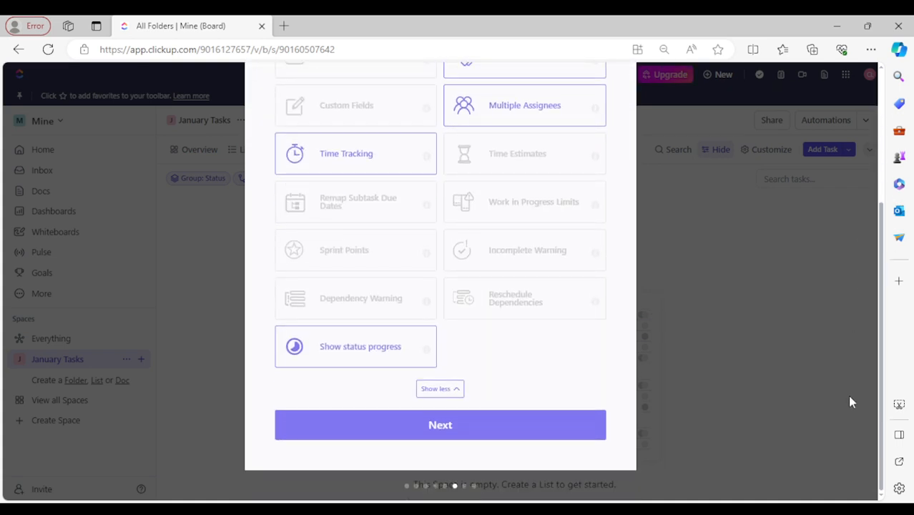
pyautogui.click(472, 437)
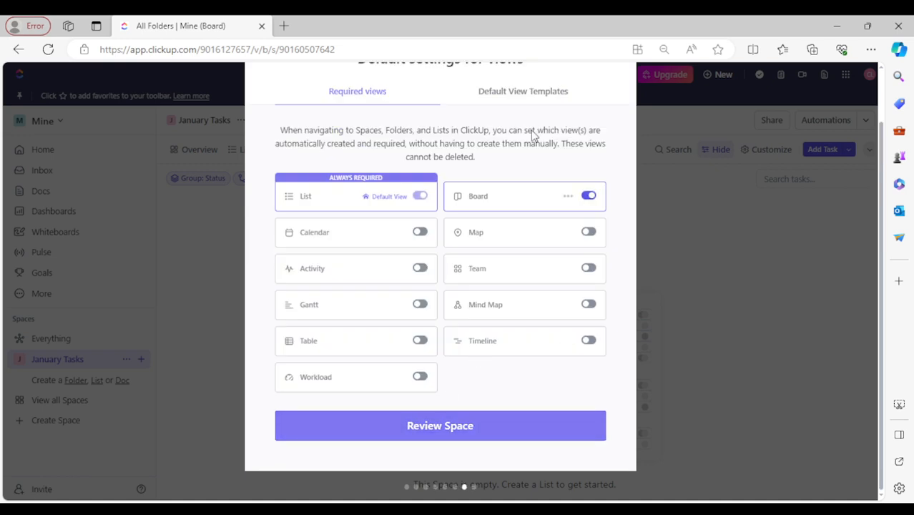
# Turn on Calendar, Map and Timeline as required views, and create the Space after its review.
pyautogui.scroll(1, 642, 206)
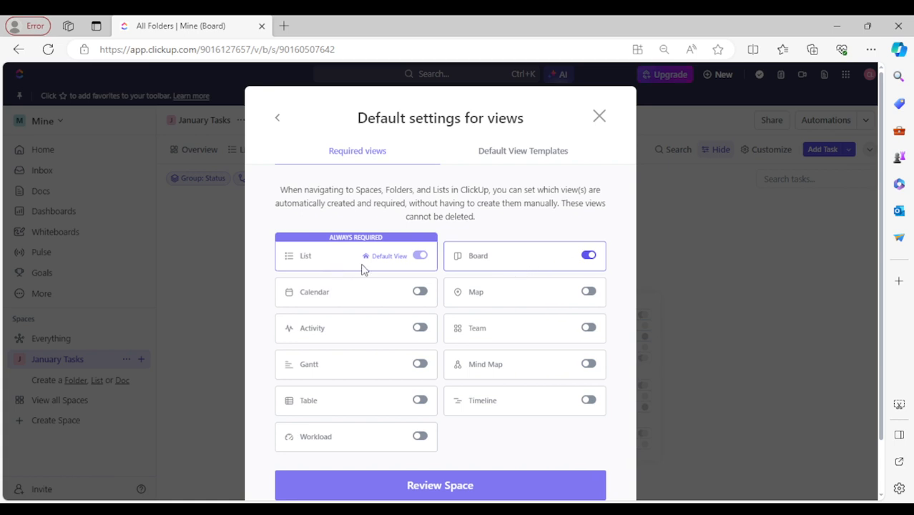
pyautogui.click(420, 297)
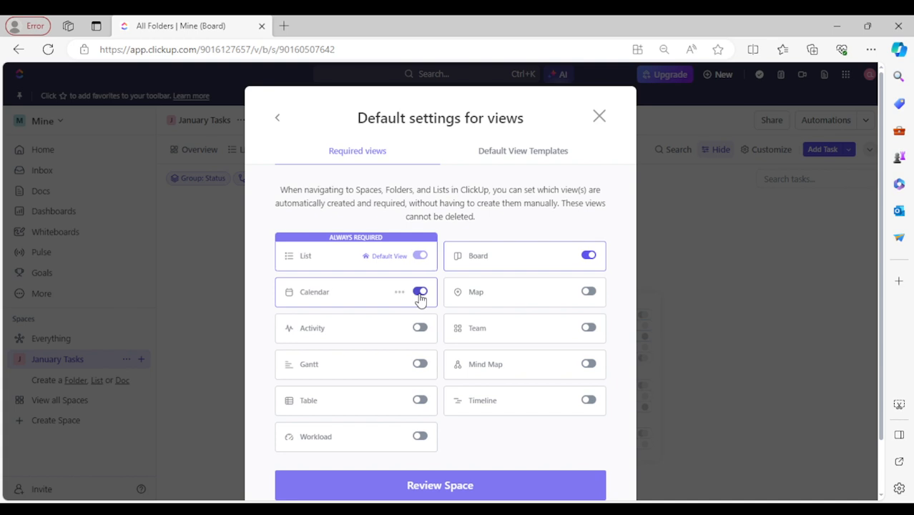
pyautogui.click(591, 295)
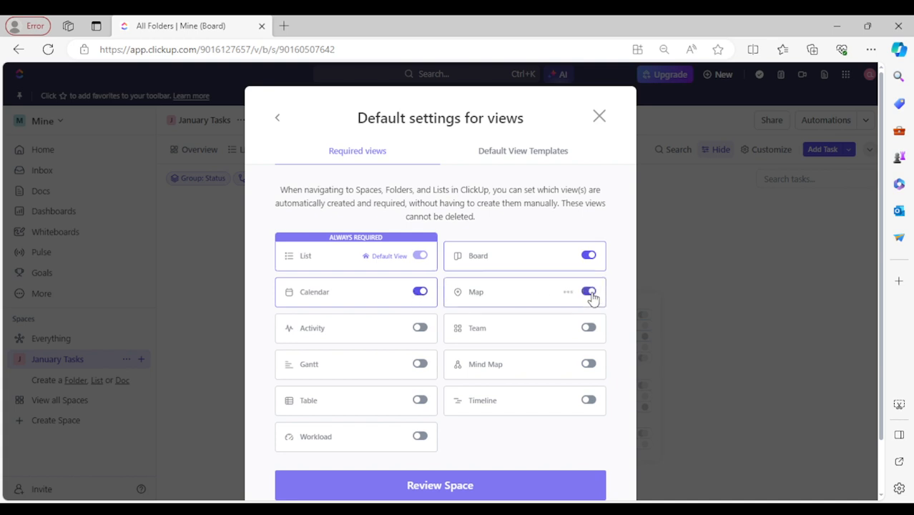
pyautogui.click(589, 401)
pyautogui.scroll(-1, 483, 467)
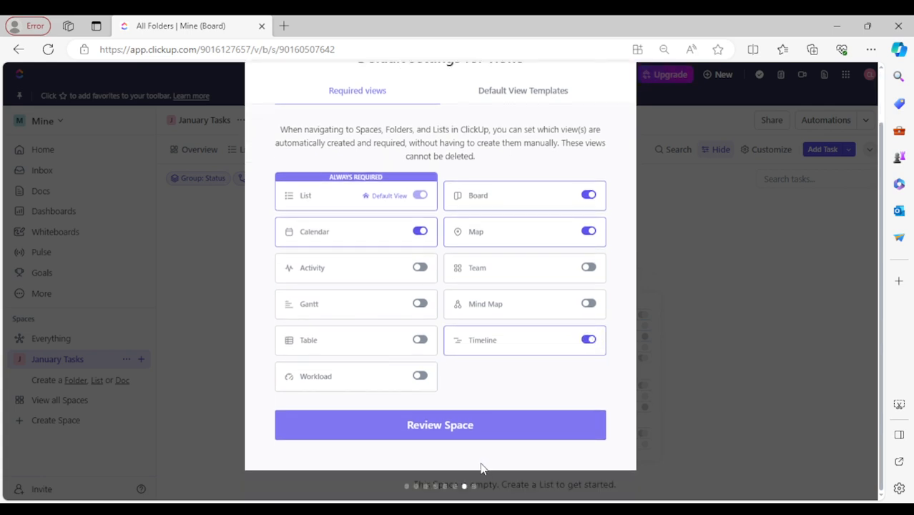
pyautogui.click(474, 429)
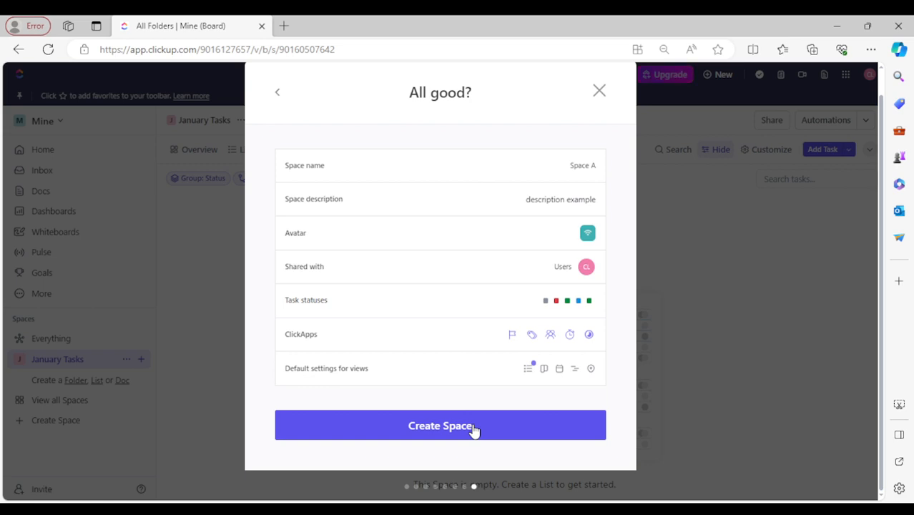
pyautogui.click(474, 427)
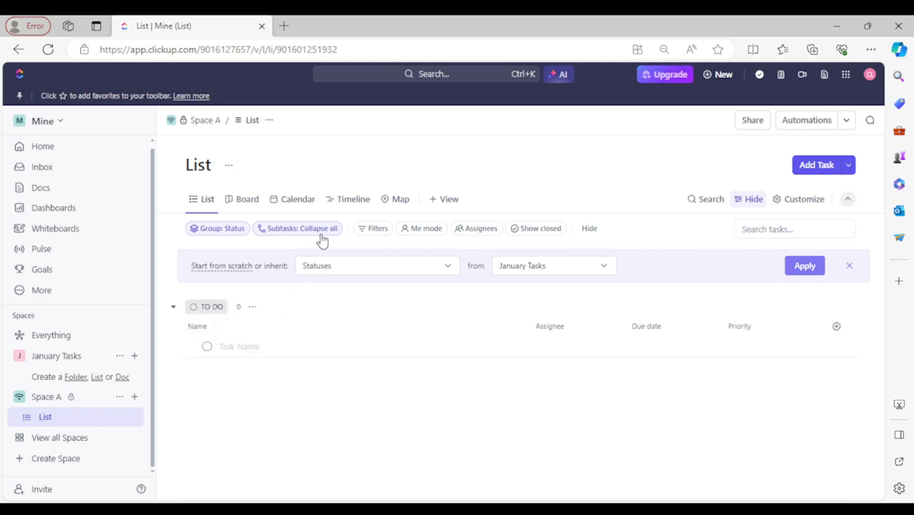
# Create a new list named Project A in Space A.
pyautogui.click(229, 166)
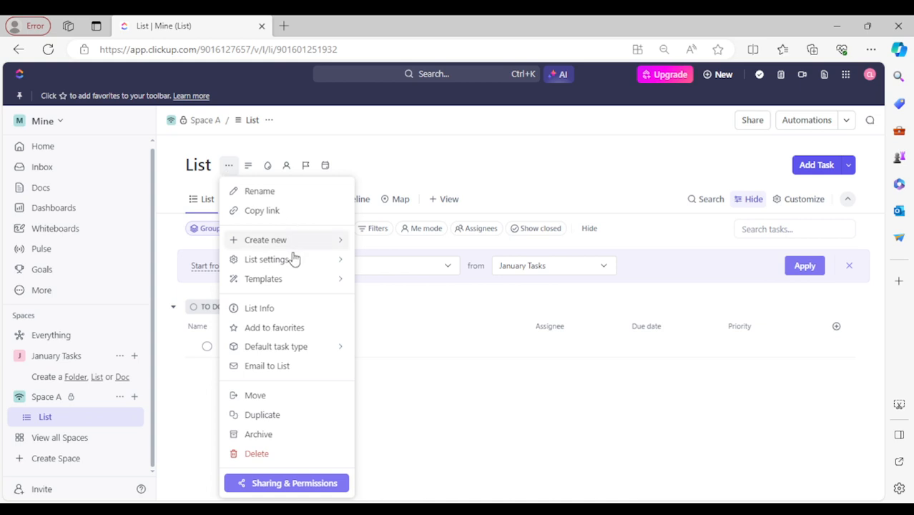
pyautogui.moveTo(301, 244)
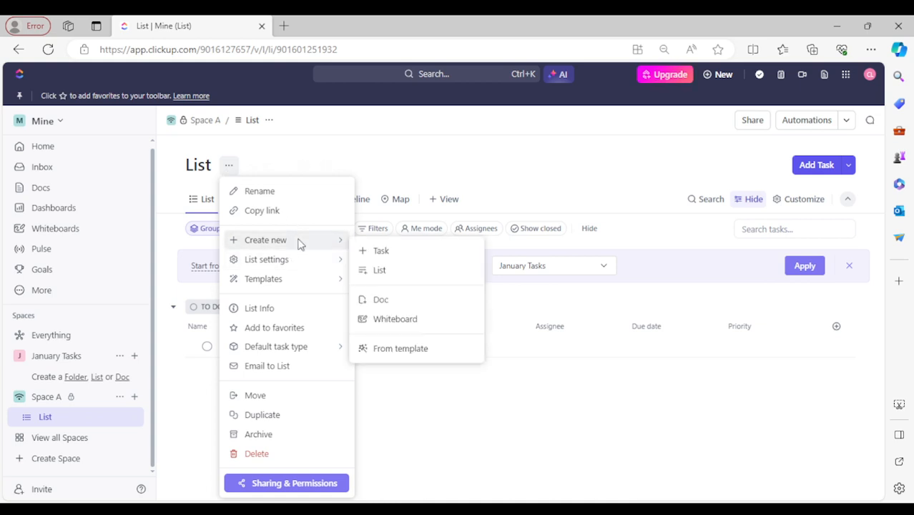
pyautogui.click(397, 278)
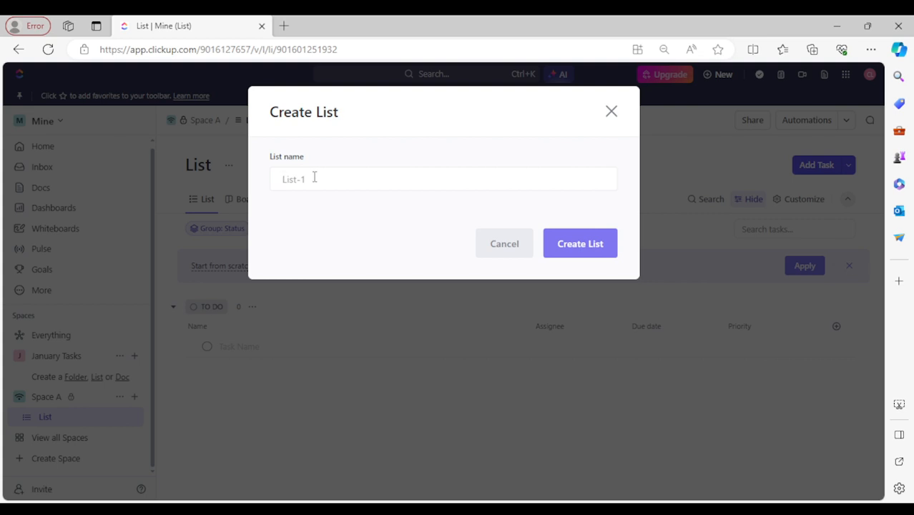
pyautogui.write('Project A')
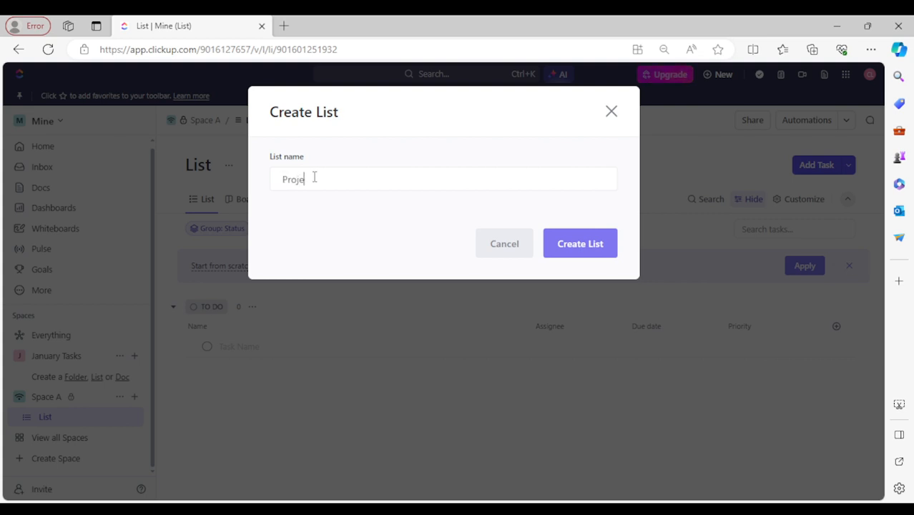
pyautogui.click(580, 250)
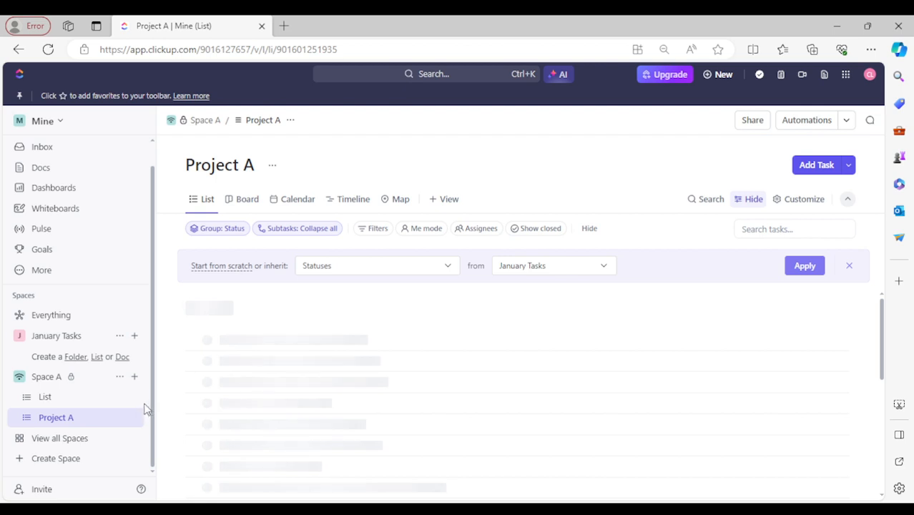
# Add the tasks "task a" and "task b" to the Project A list and dismiss their creation notices.
pyautogui.click(89, 378)
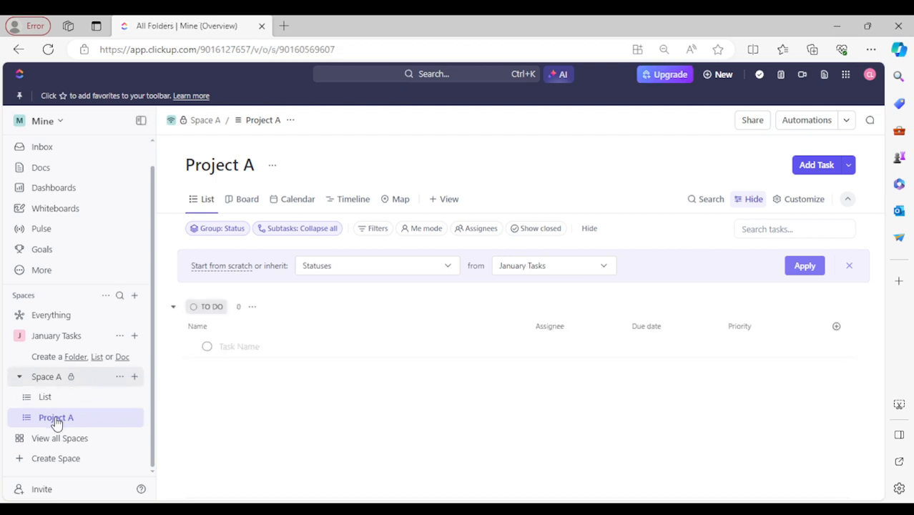
pyautogui.click(57, 420)
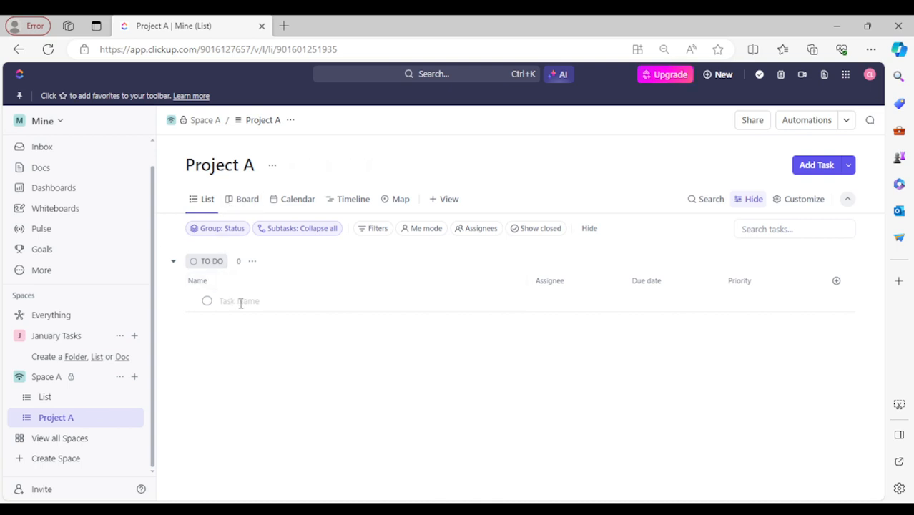
pyautogui.click(240, 302)
pyautogui.write('te')
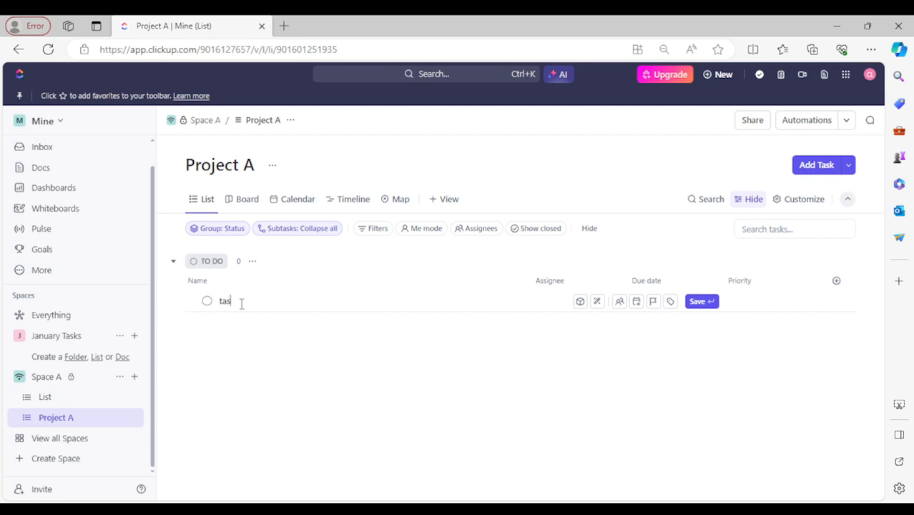
pyautogui.write('sk a')
pyautogui.press('Return')
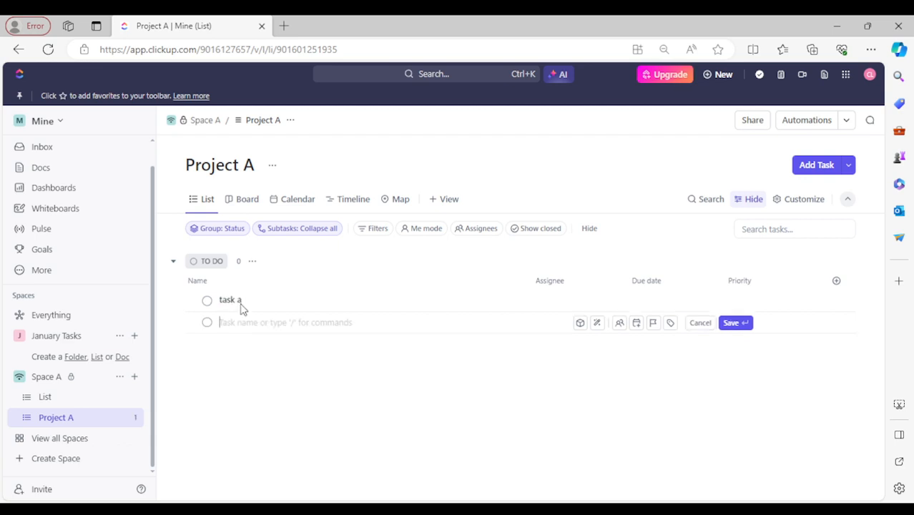
pyautogui.write('task b')
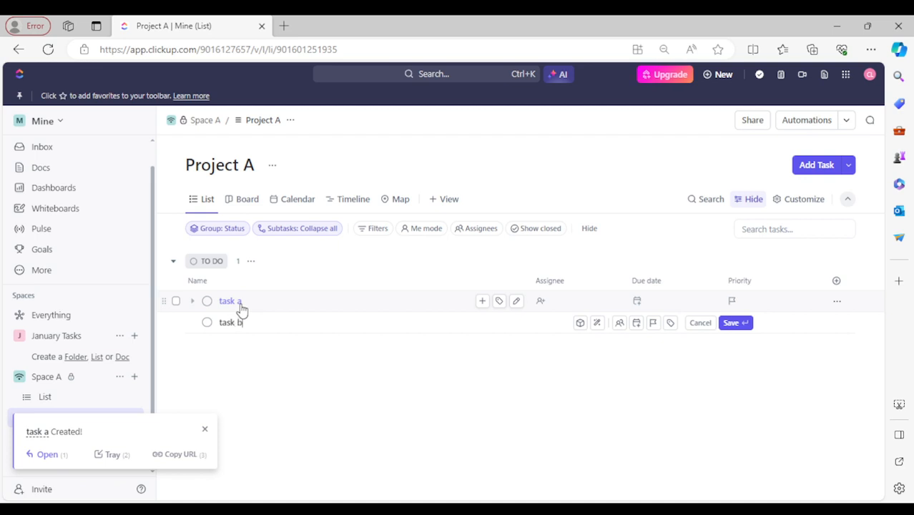
pyautogui.press('Return')
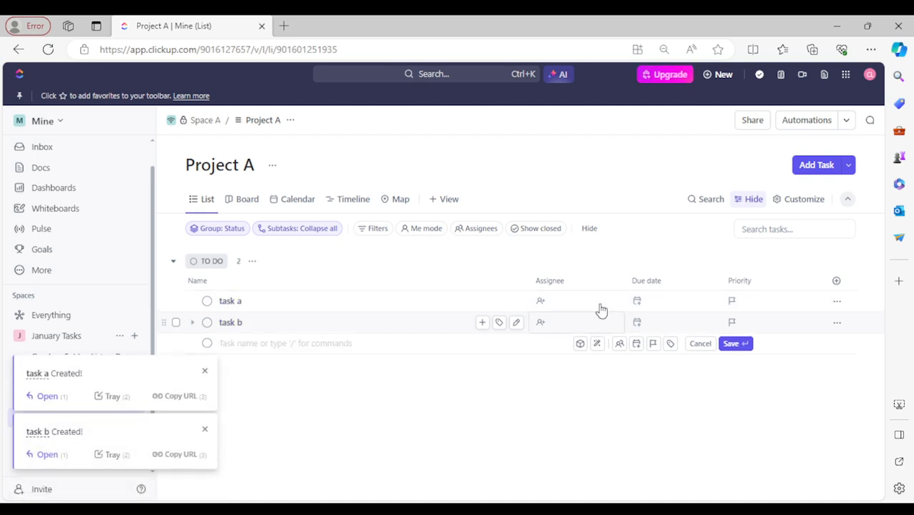
pyautogui.click(204, 371)
pyautogui.click(204, 428)
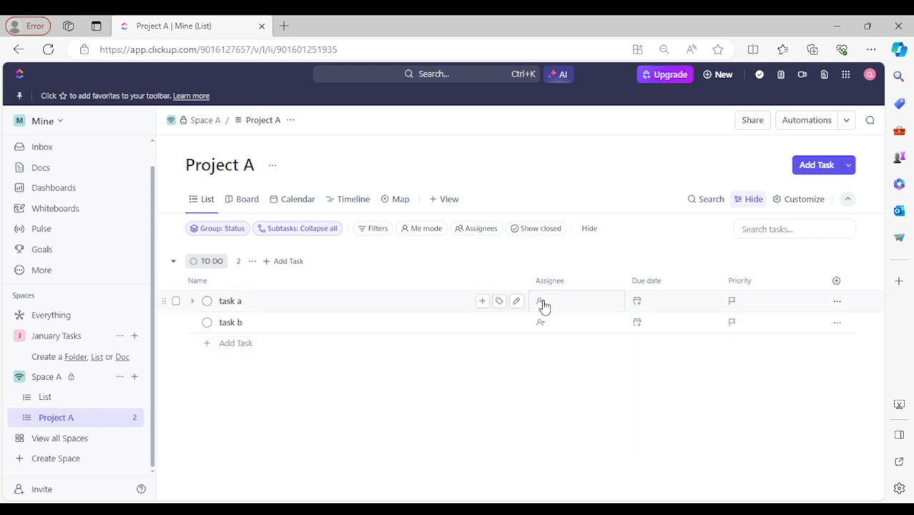
# Create the tags "plana" and "meeting" on task a.
pyautogui.click(499, 301)
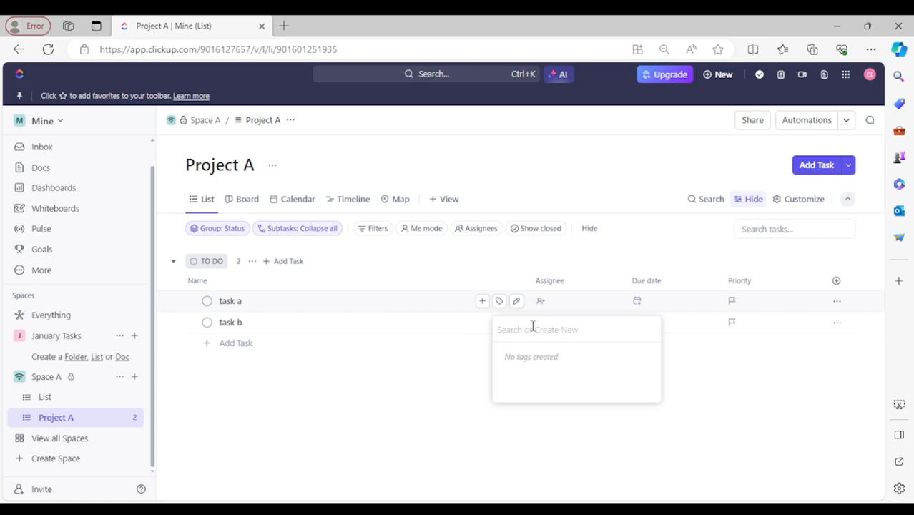
pyautogui.write('pla')
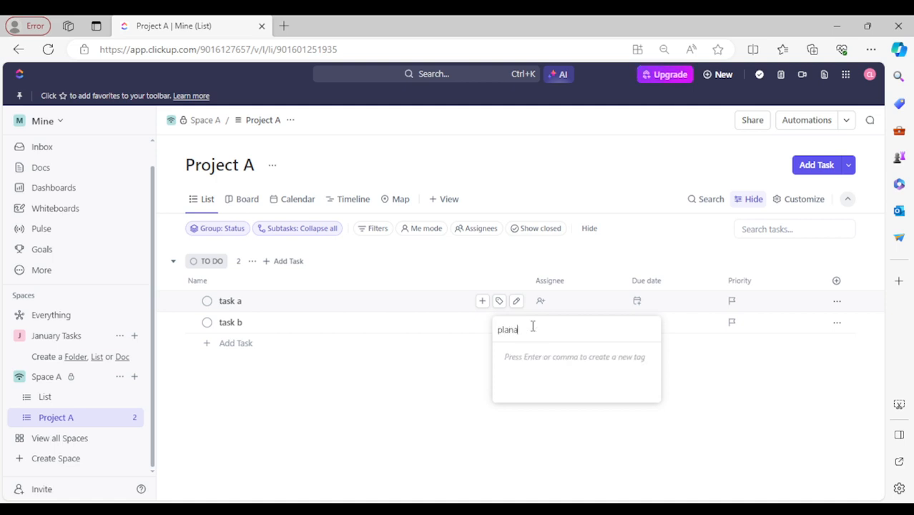
pyautogui.write('na')
pyautogui.press('Return')
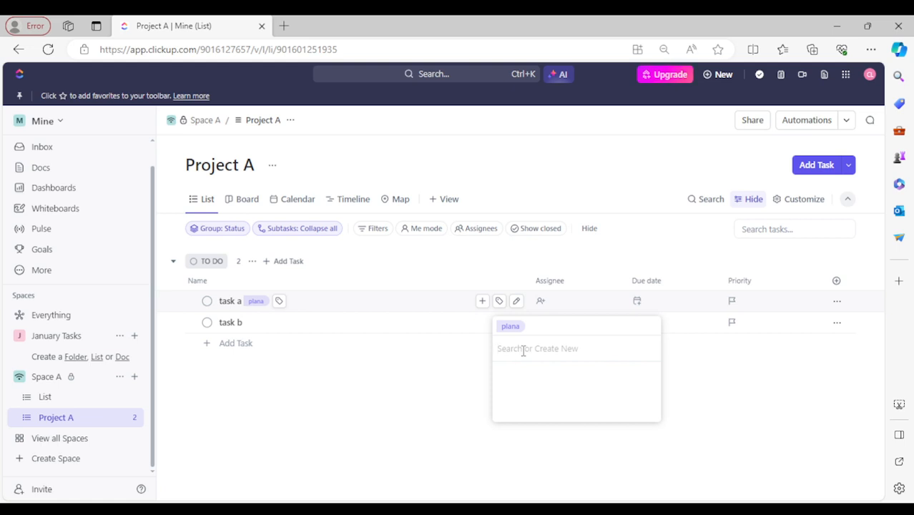
pyautogui.write('meet')
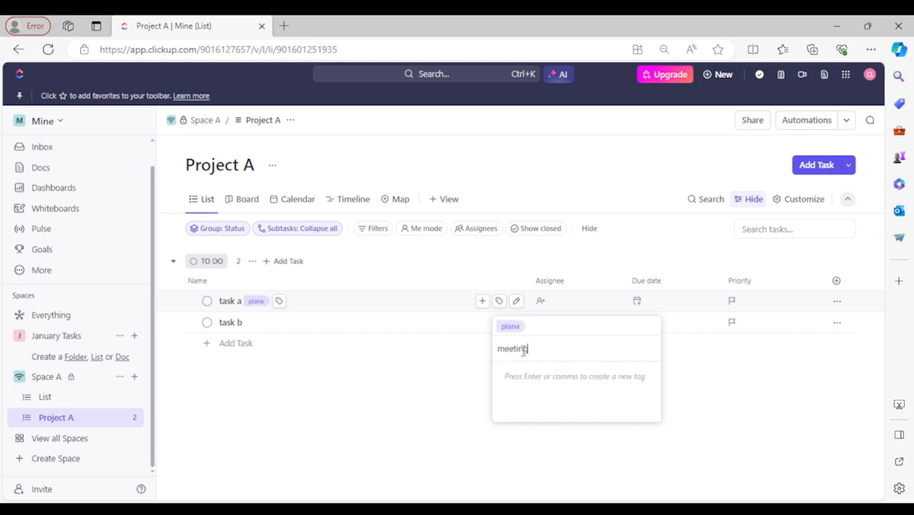
pyautogui.write('ing')
pyautogui.press('Return')
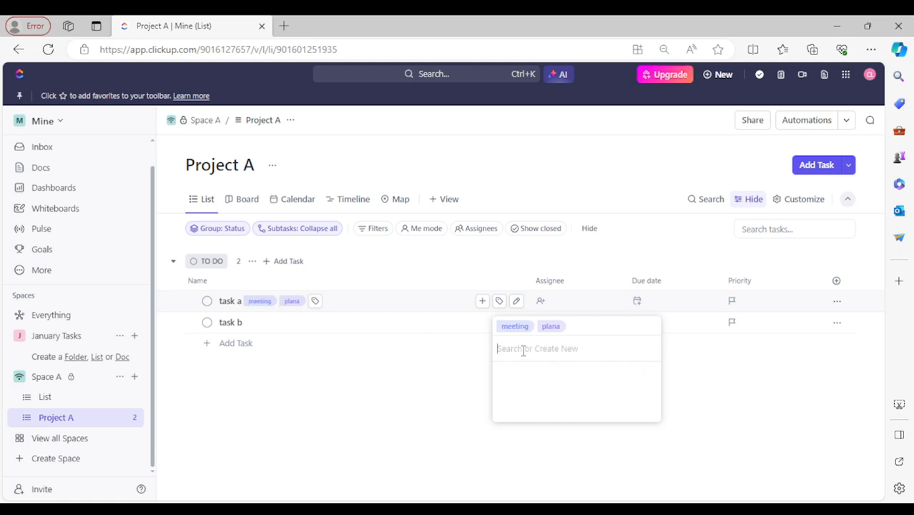
pyautogui.click(243, 306)
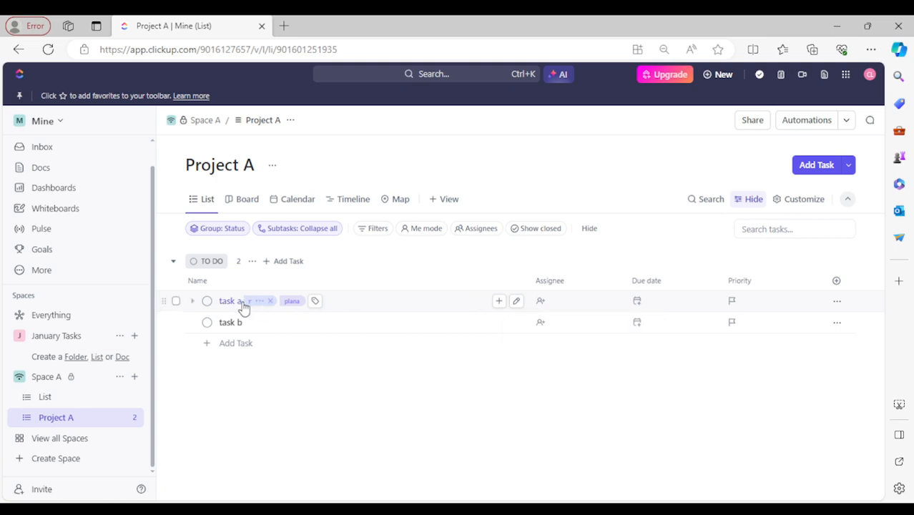
# Examine the management options of the Project A list, and view the list named List in Space A.
pyautogui.click(271, 168)
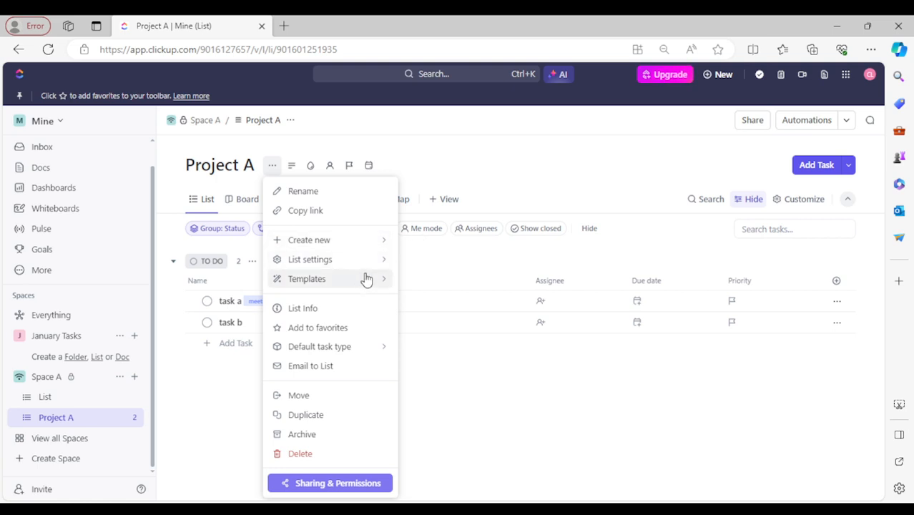
pyautogui.moveTo(369, 262)
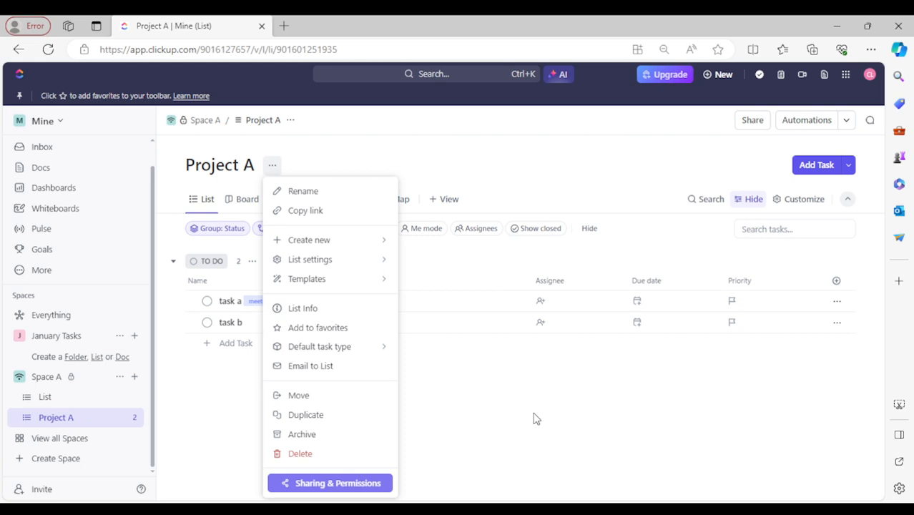
pyautogui.click(507, 408)
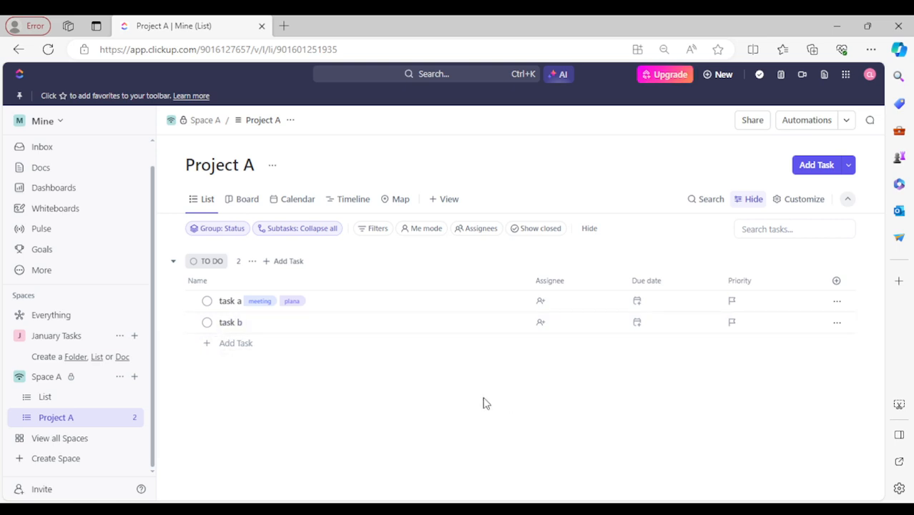
pyautogui.click(65, 403)
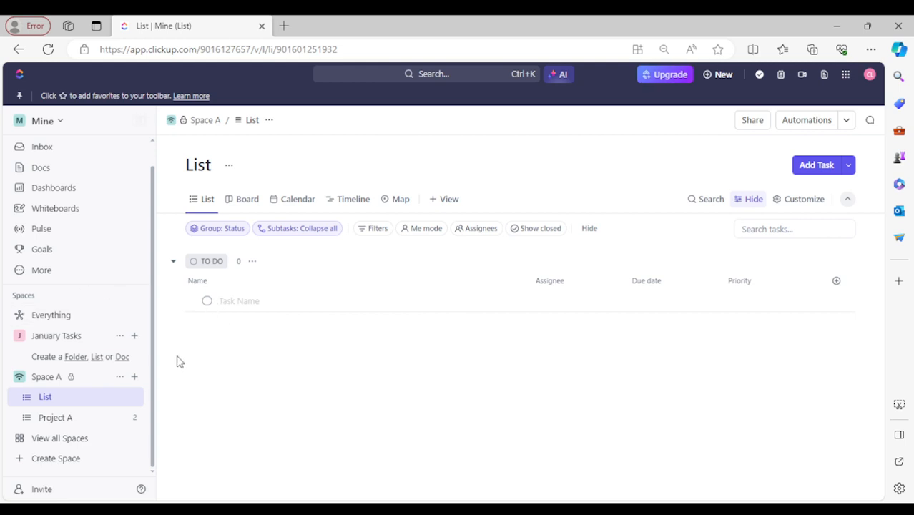
pyautogui.moveTo(151, 201); pyautogui.dragTo(149, 201)
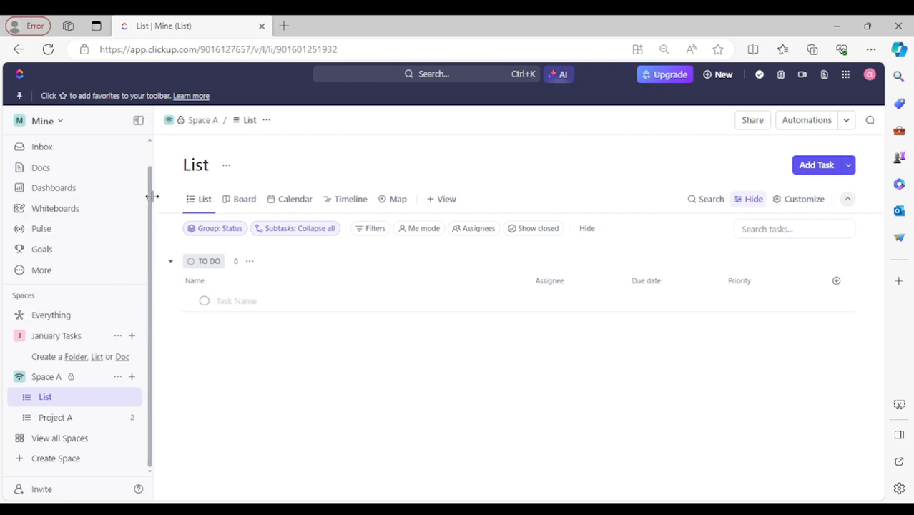
pyautogui.scroll(1, 149, 201)
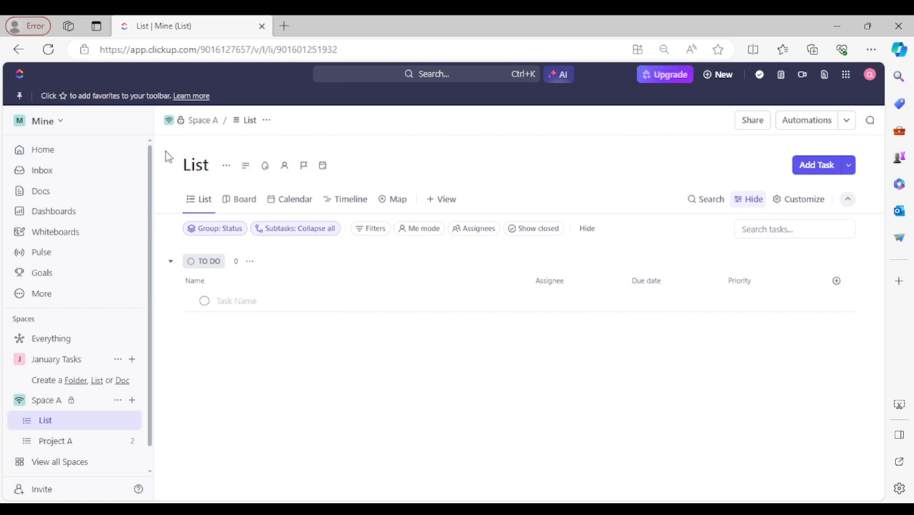
# Look through the Docs, Dashboards, Whiteboards, Pulse and Goals pages, and view the January Tasks and Space A Spaces.
pyautogui.click(42, 192)
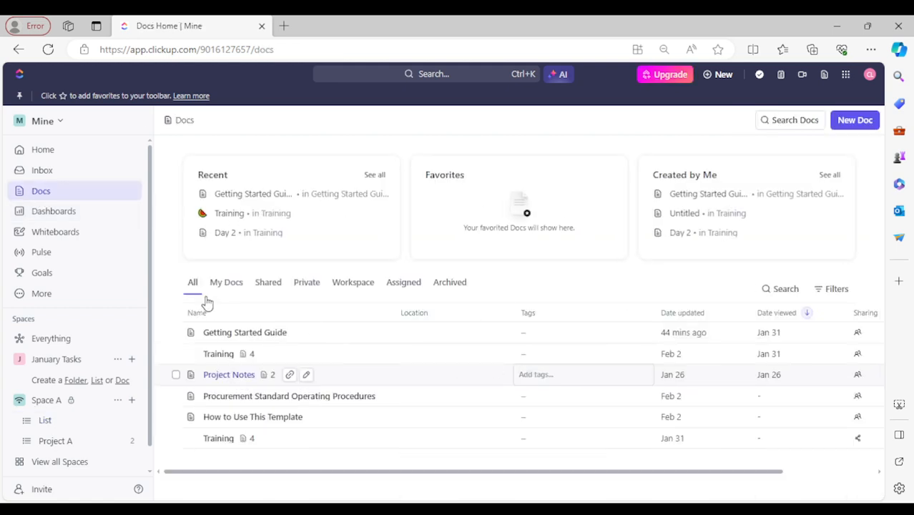
pyautogui.click(56, 214)
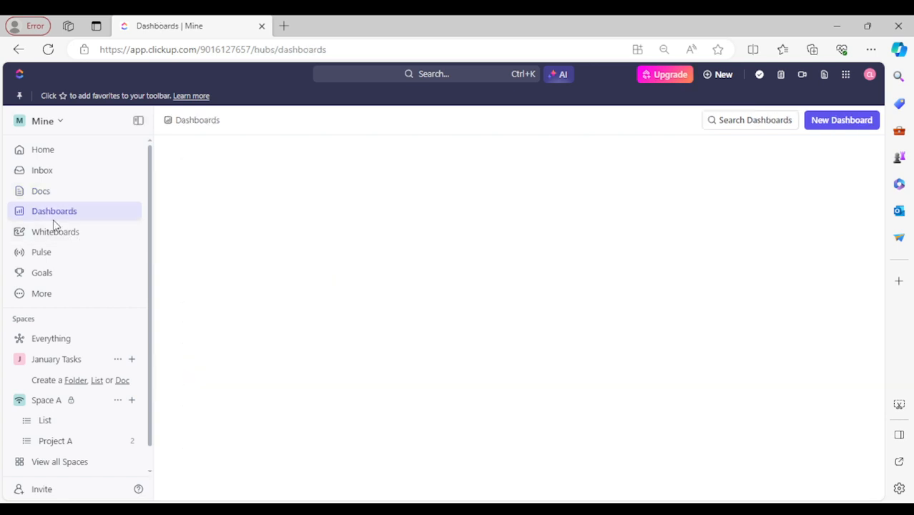
pyautogui.click(63, 237)
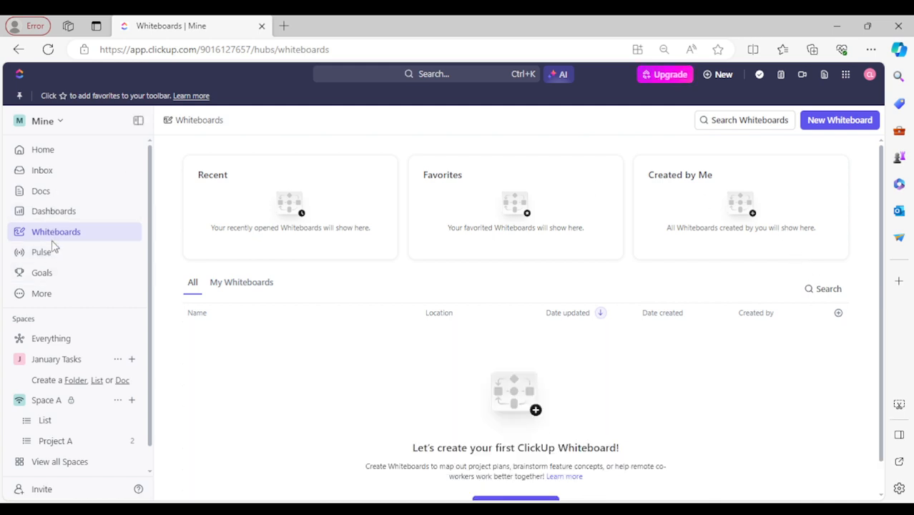
pyautogui.click(45, 255)
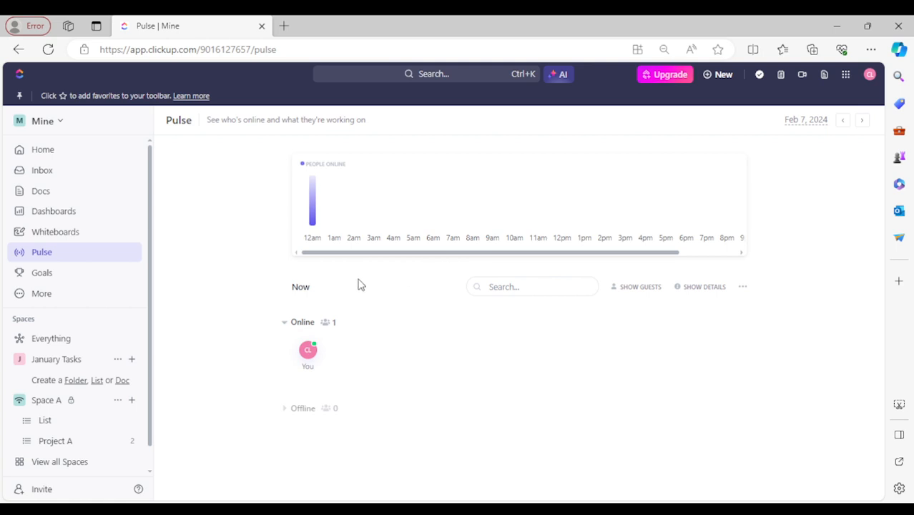
pyautogui.click(36, 274)
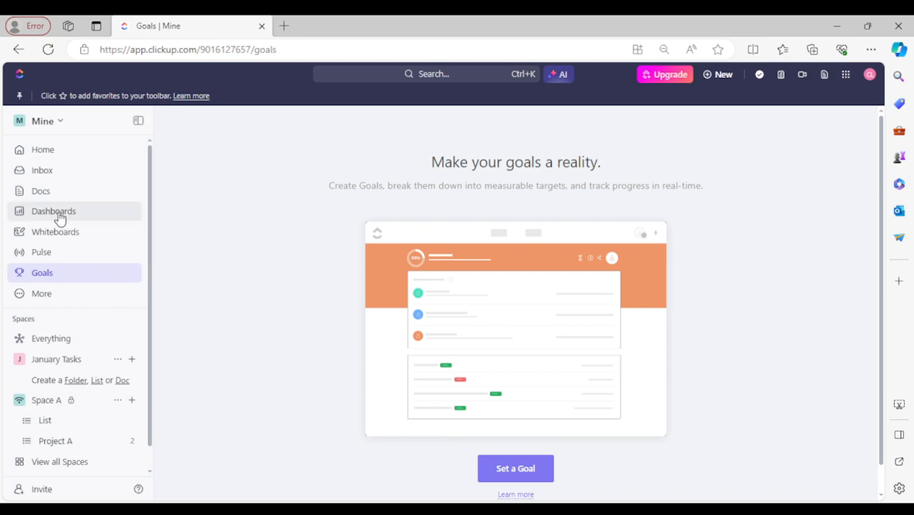
pyautogui.click(63, 368)
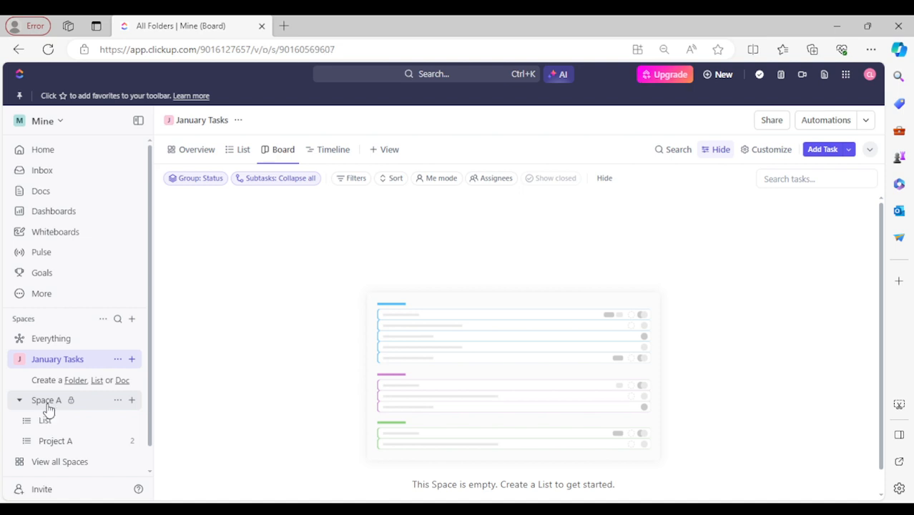
pyautogui.click(48, 402)
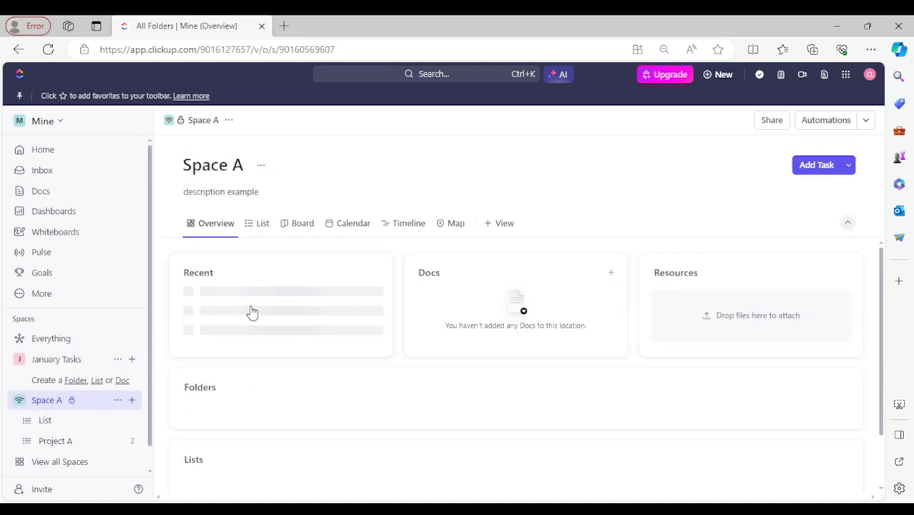